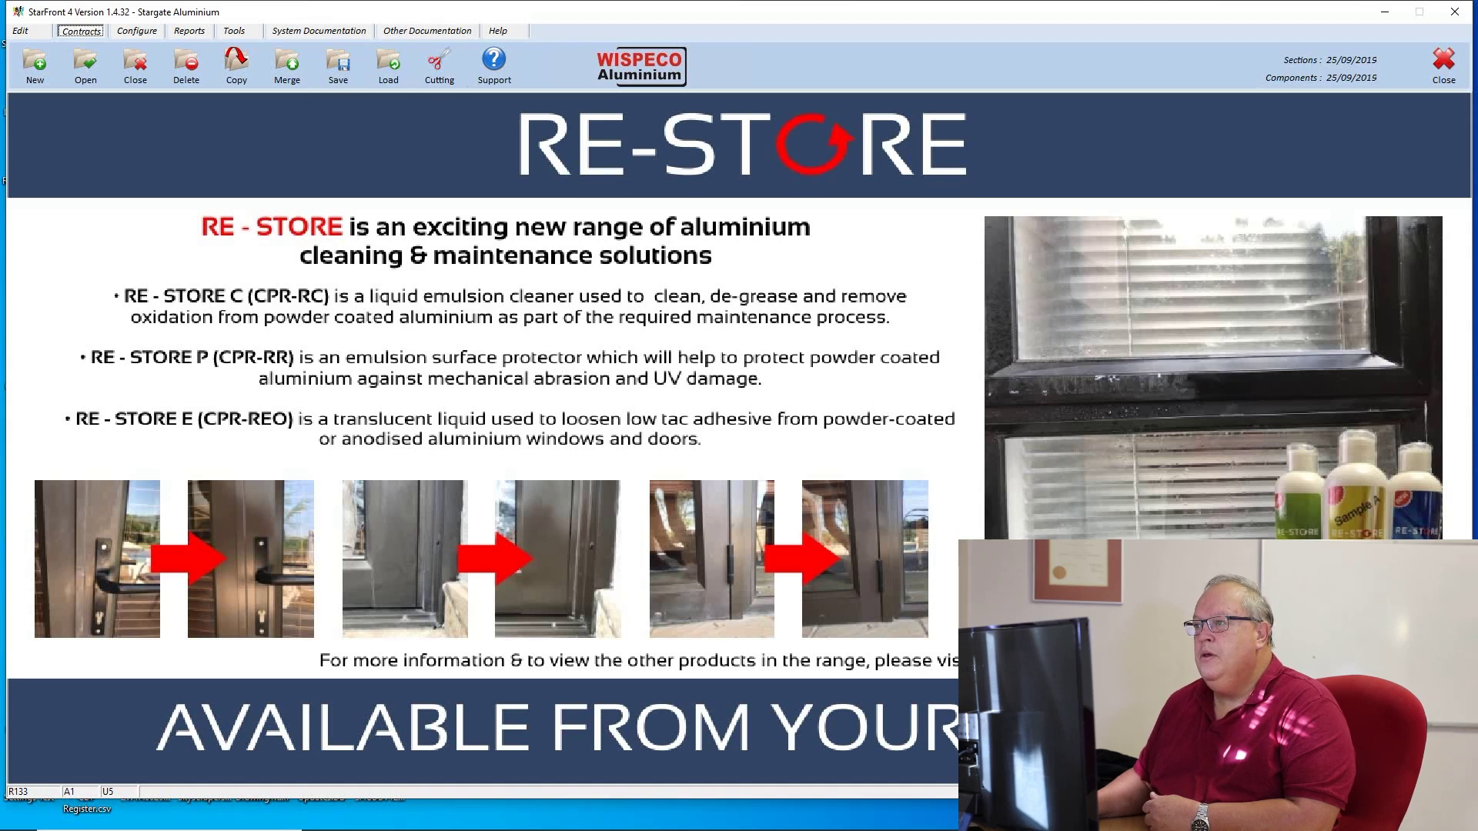
Step: View the program's version and licence information, and read through and accept the Disclaimer and Limitation of Liability
left_click(498, 31)
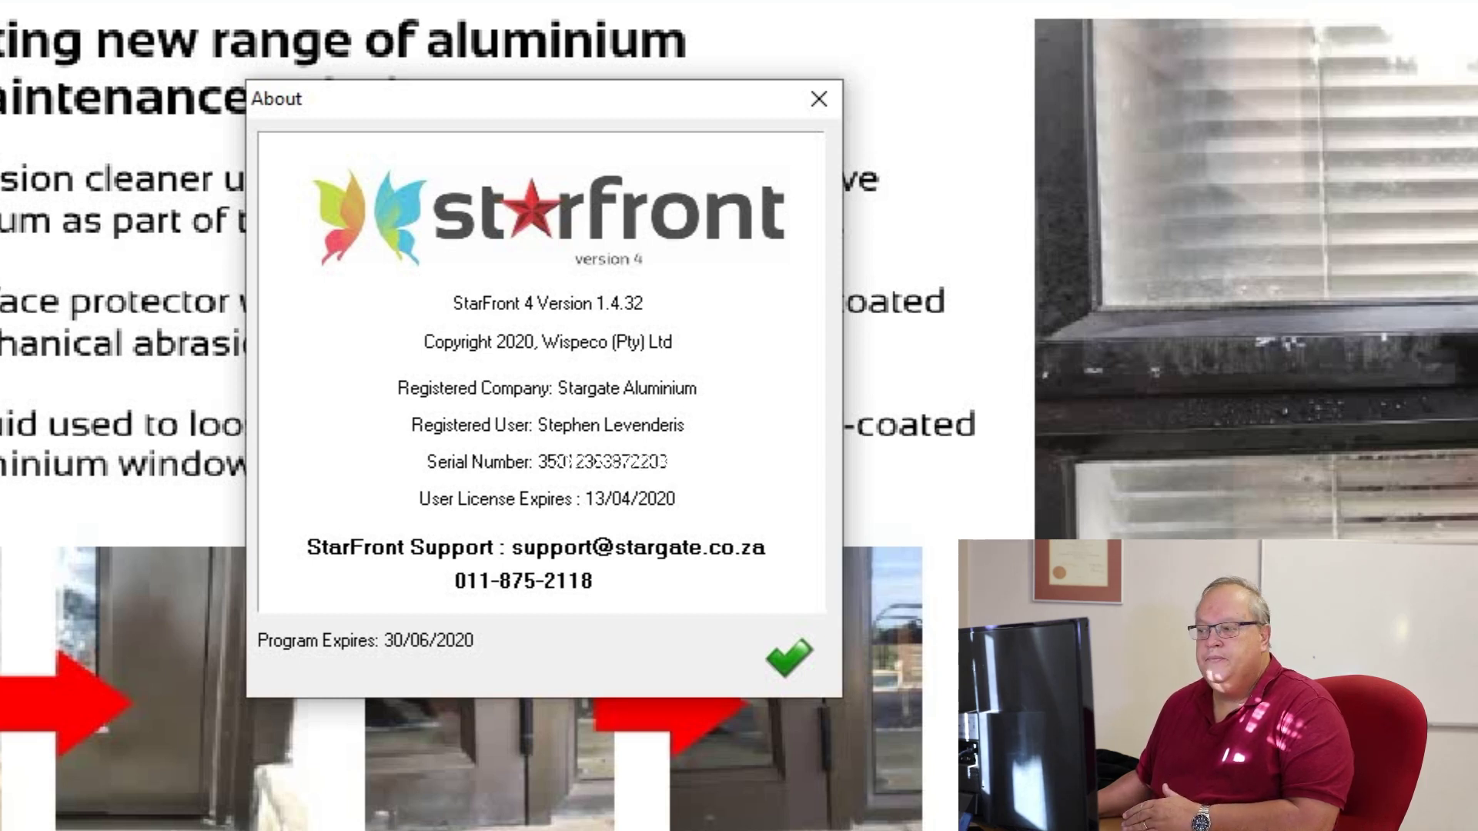
left_click(789, 658)
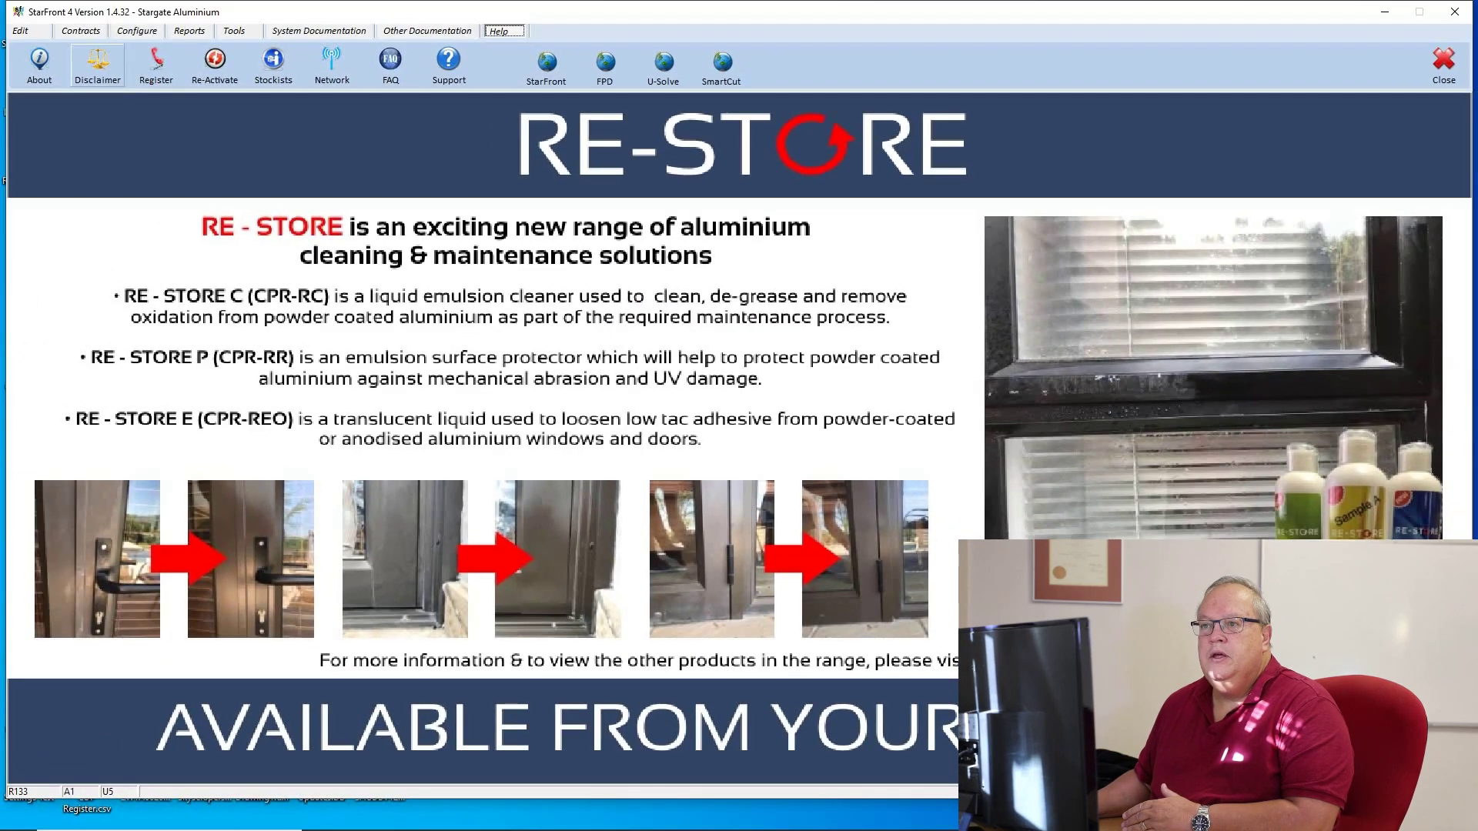
left_click(98, 63)
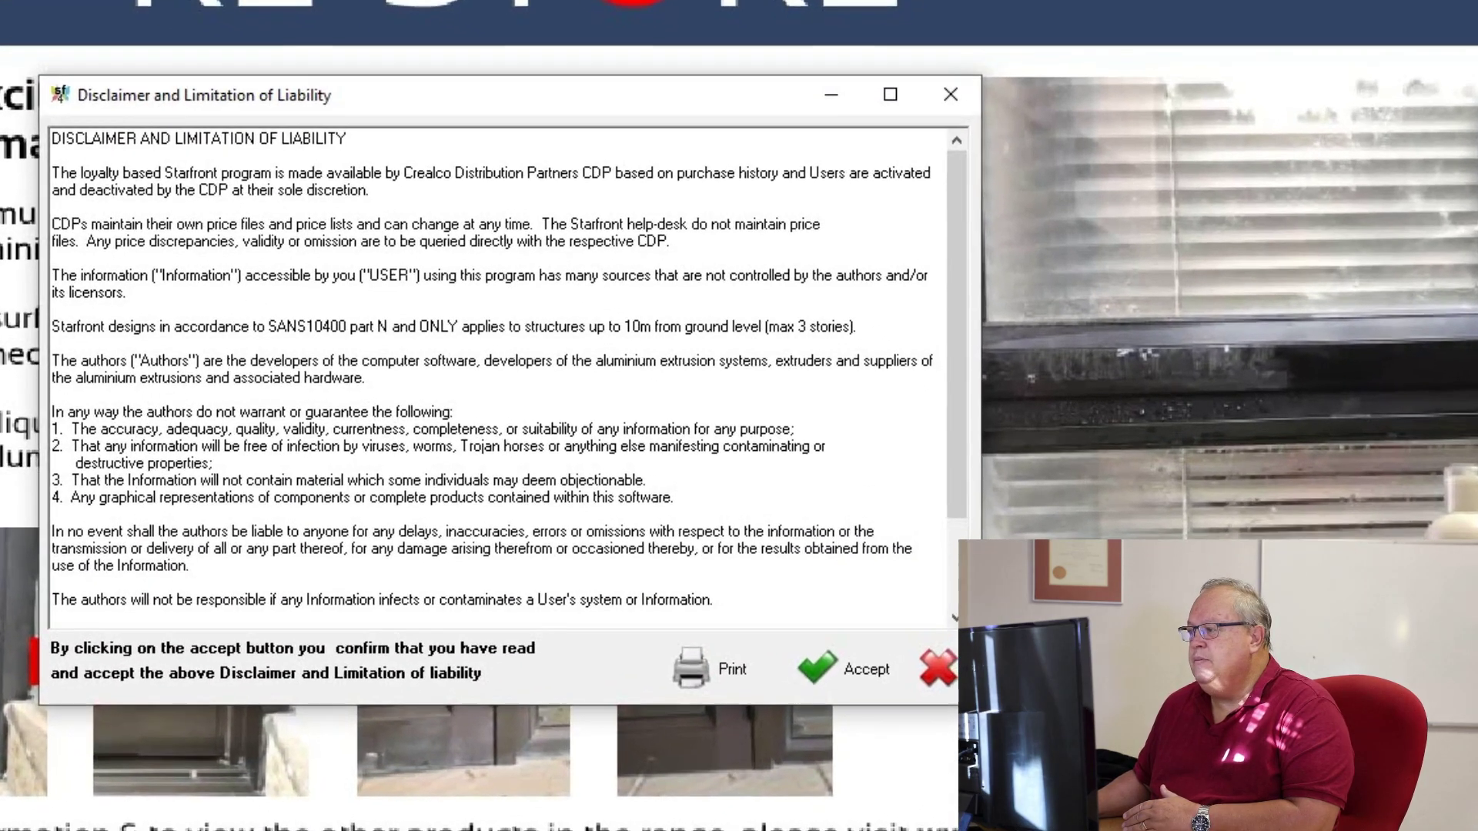
scroll(500, 378, "down", 3)
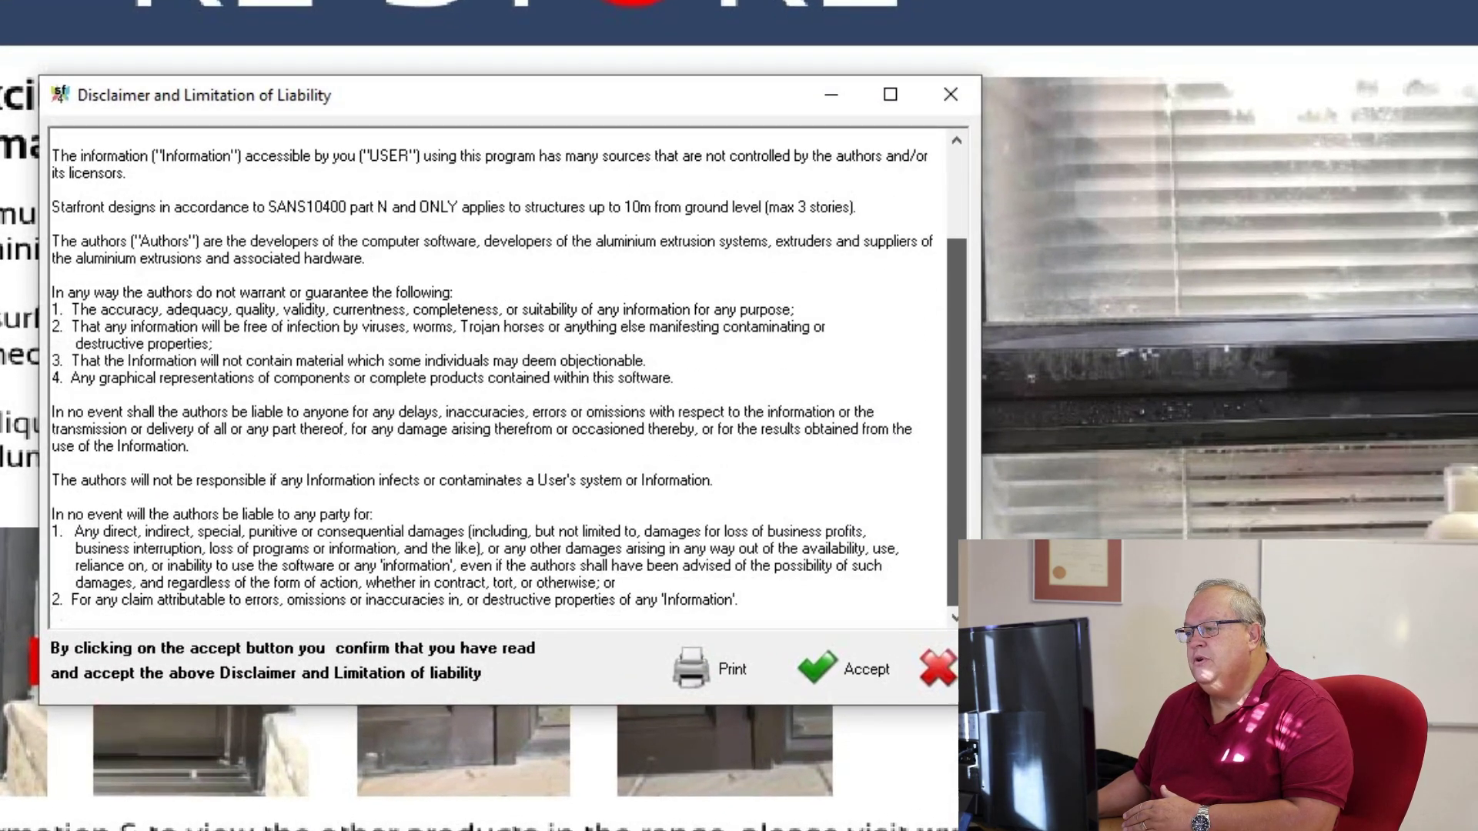
scroll(500, 377, "up", 3)
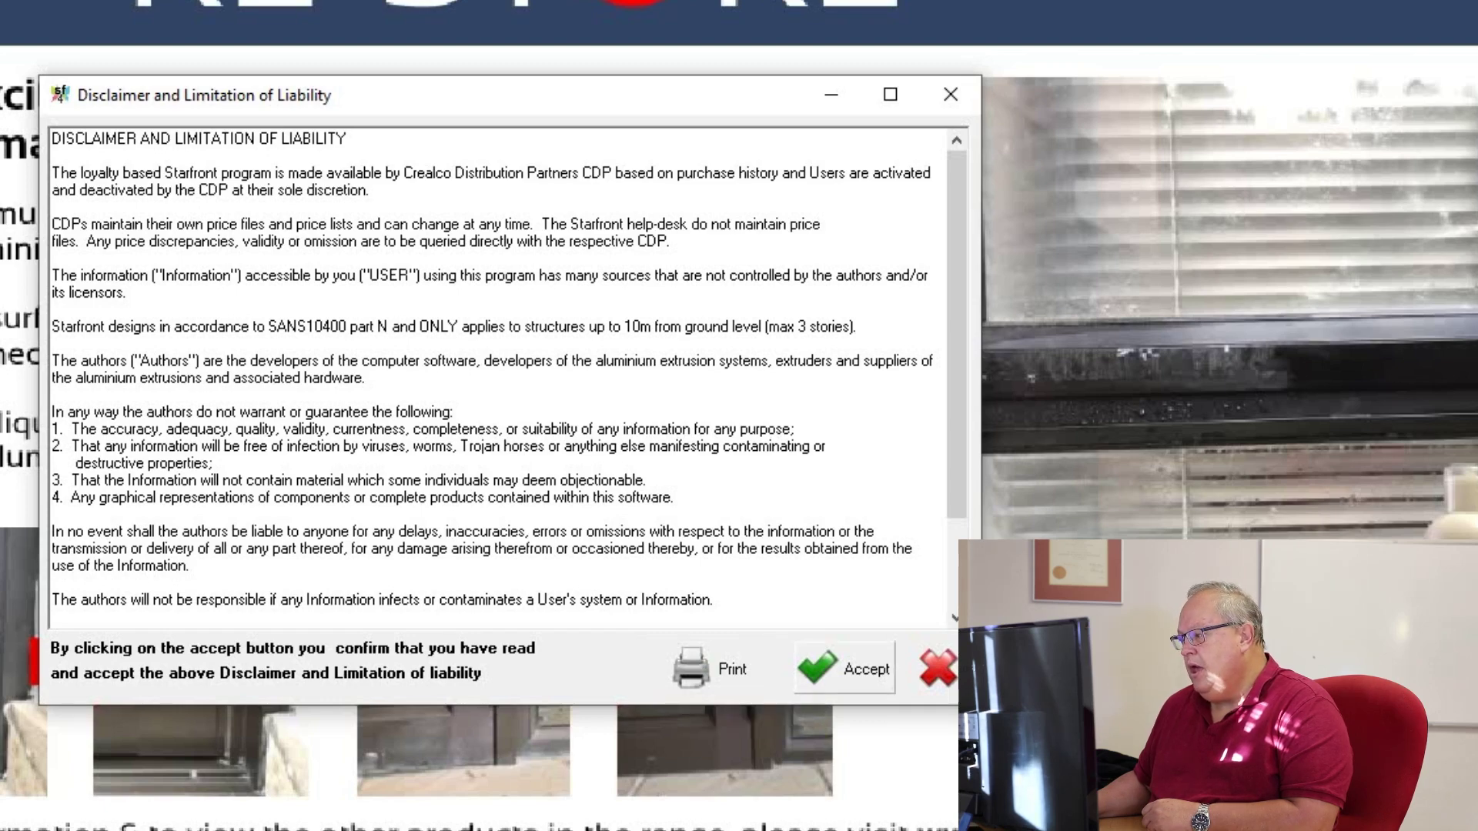
left_click(844, 669)
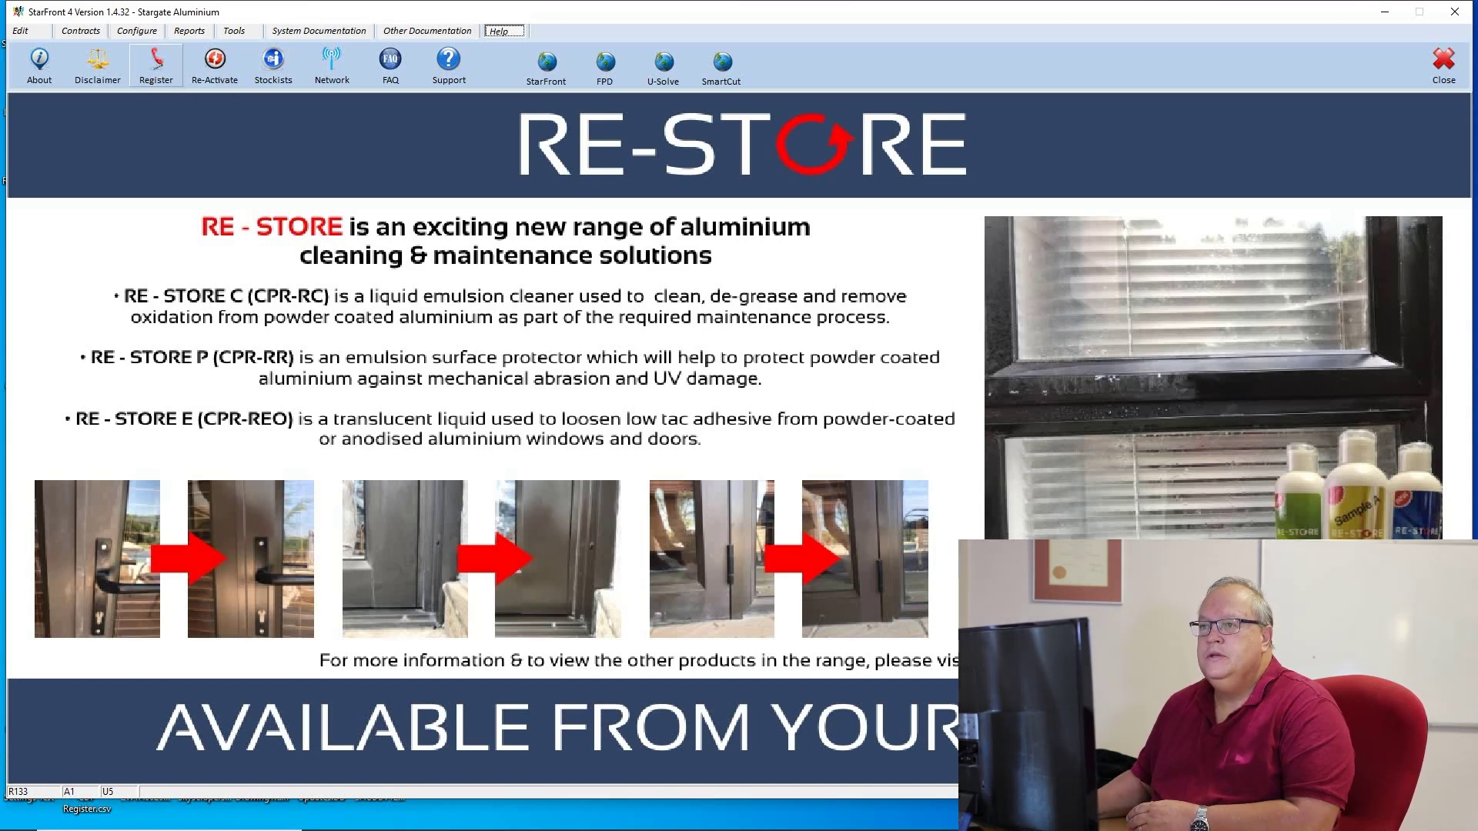
Step: Open the online registration form, choose Anso PE/George as the Crealco Distribution Partner, and try to submit the form
left_click(156, 62)
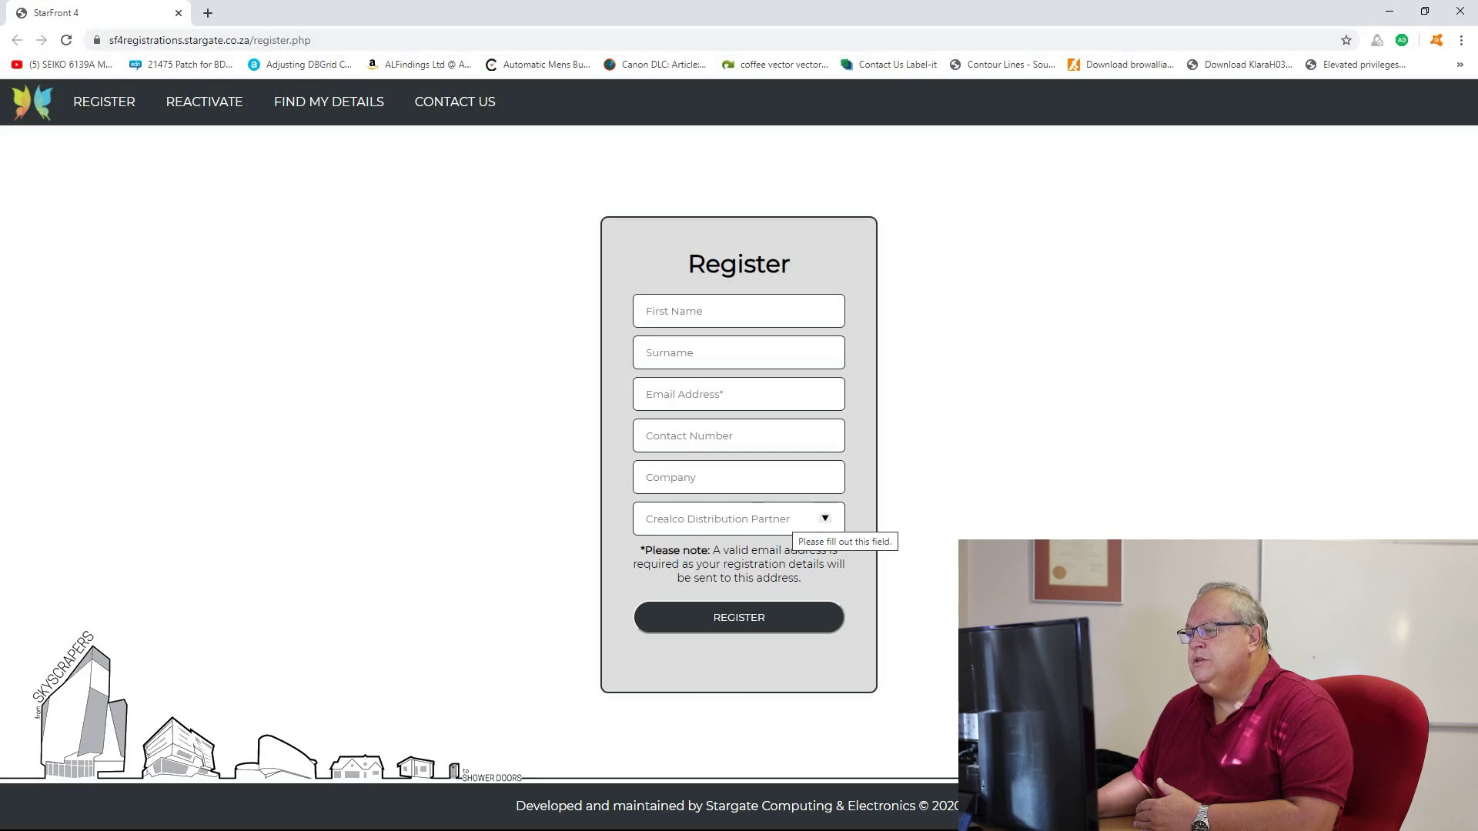
left_click(793, 519)
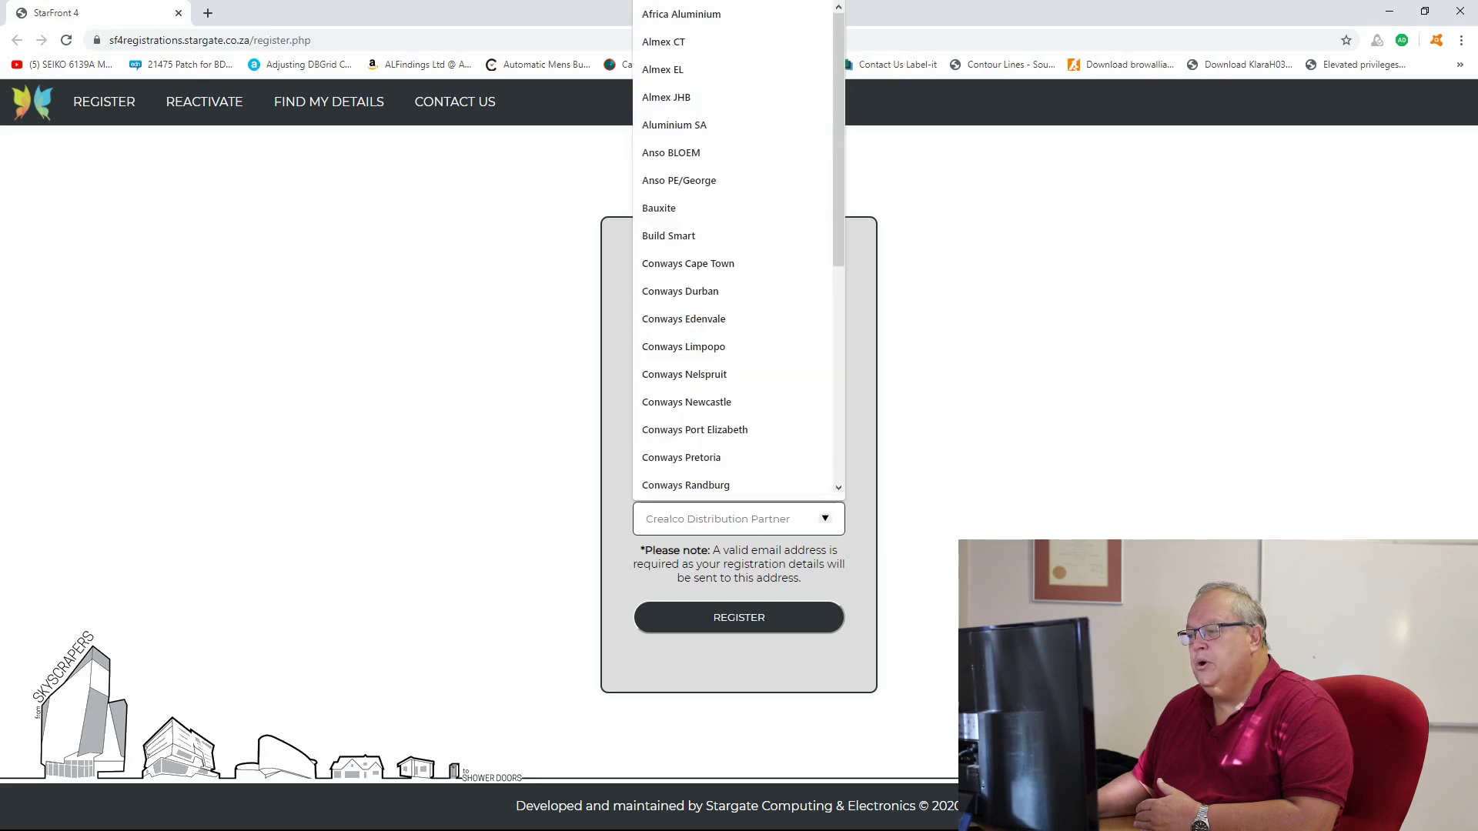
scroll(731, 180, "down", 1)
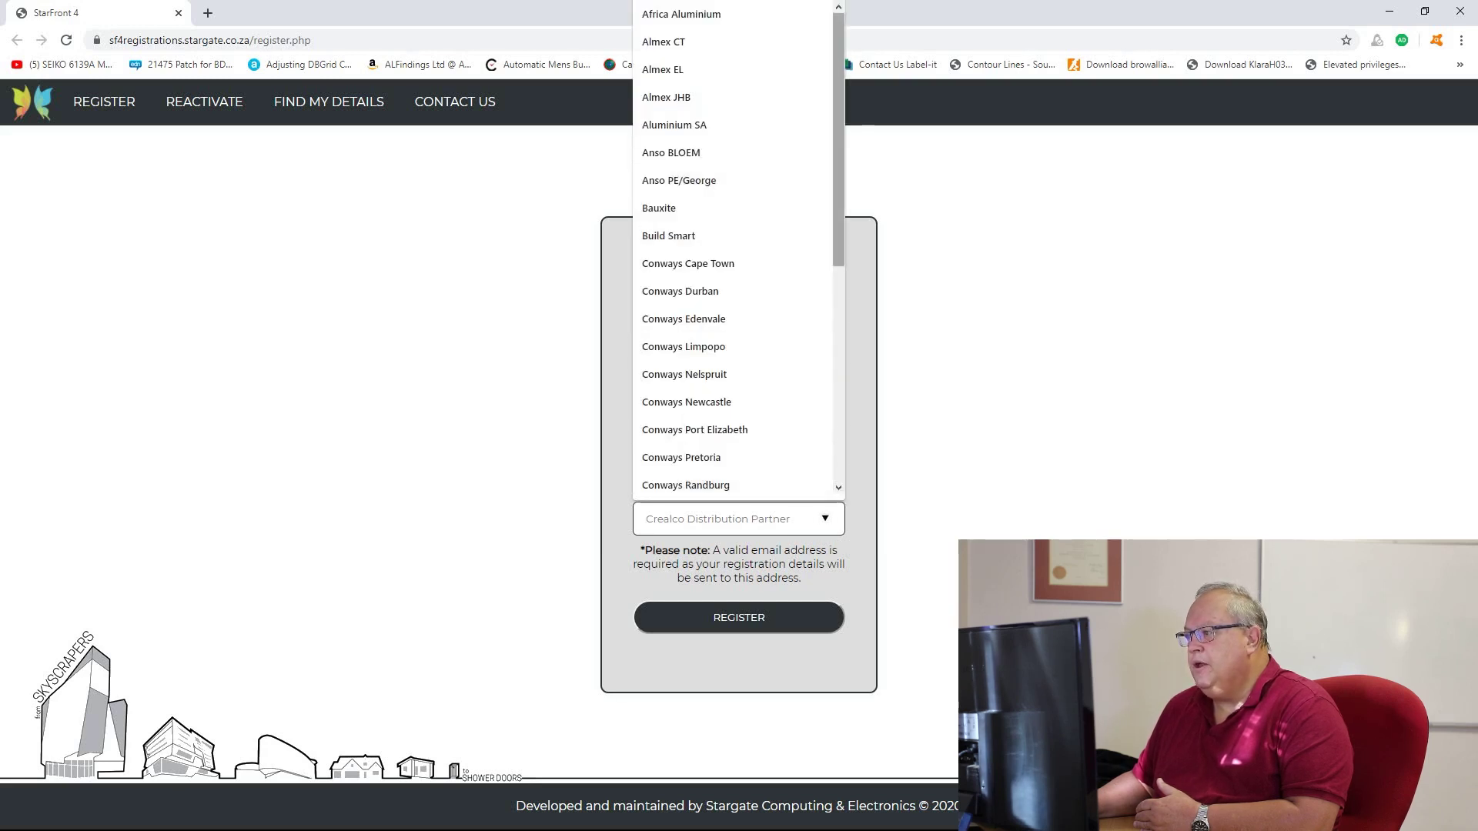
scroll(731, 254, "down", 5)
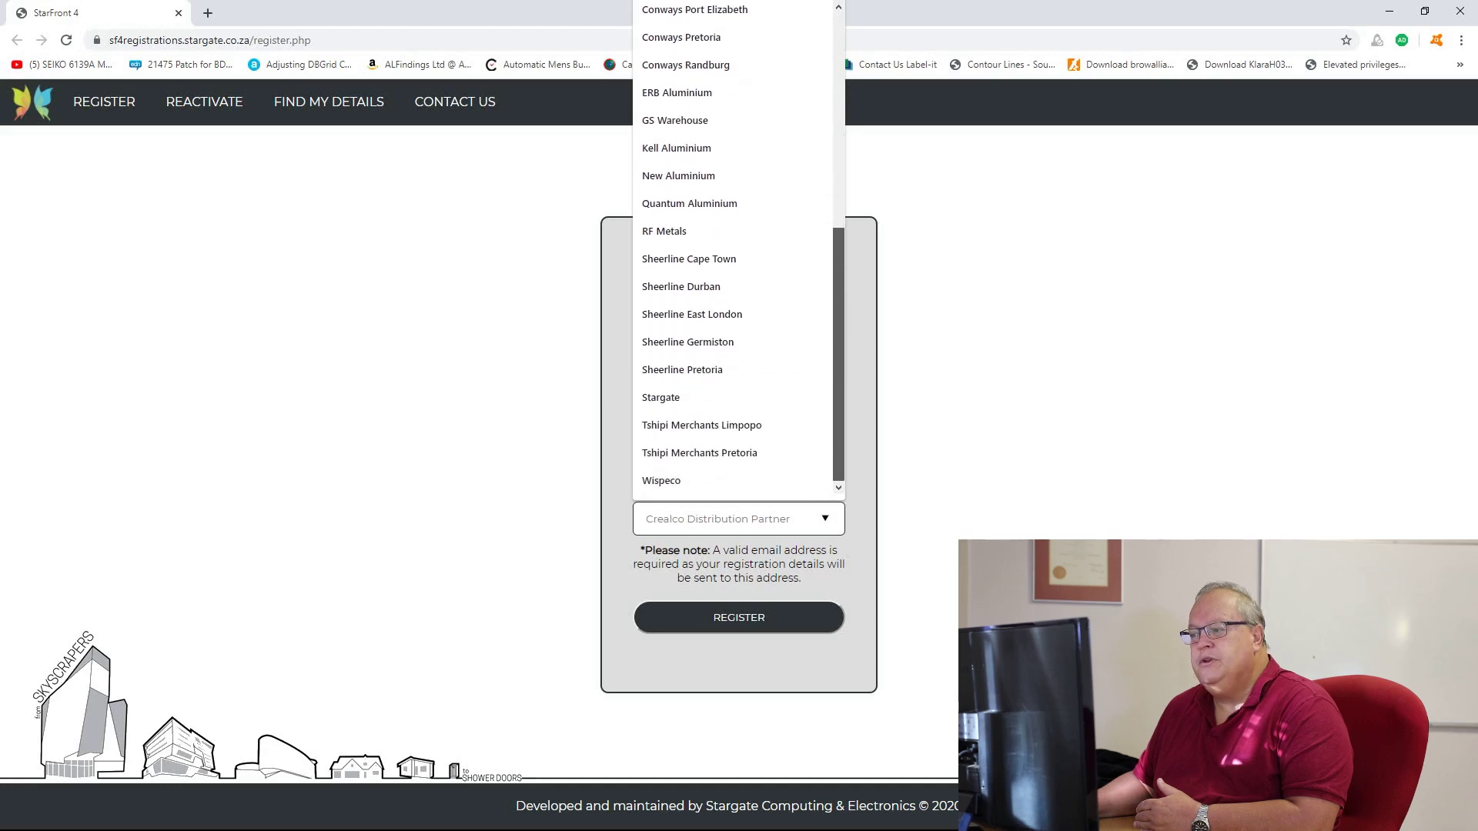
scroll(731, 247, "up", 5)
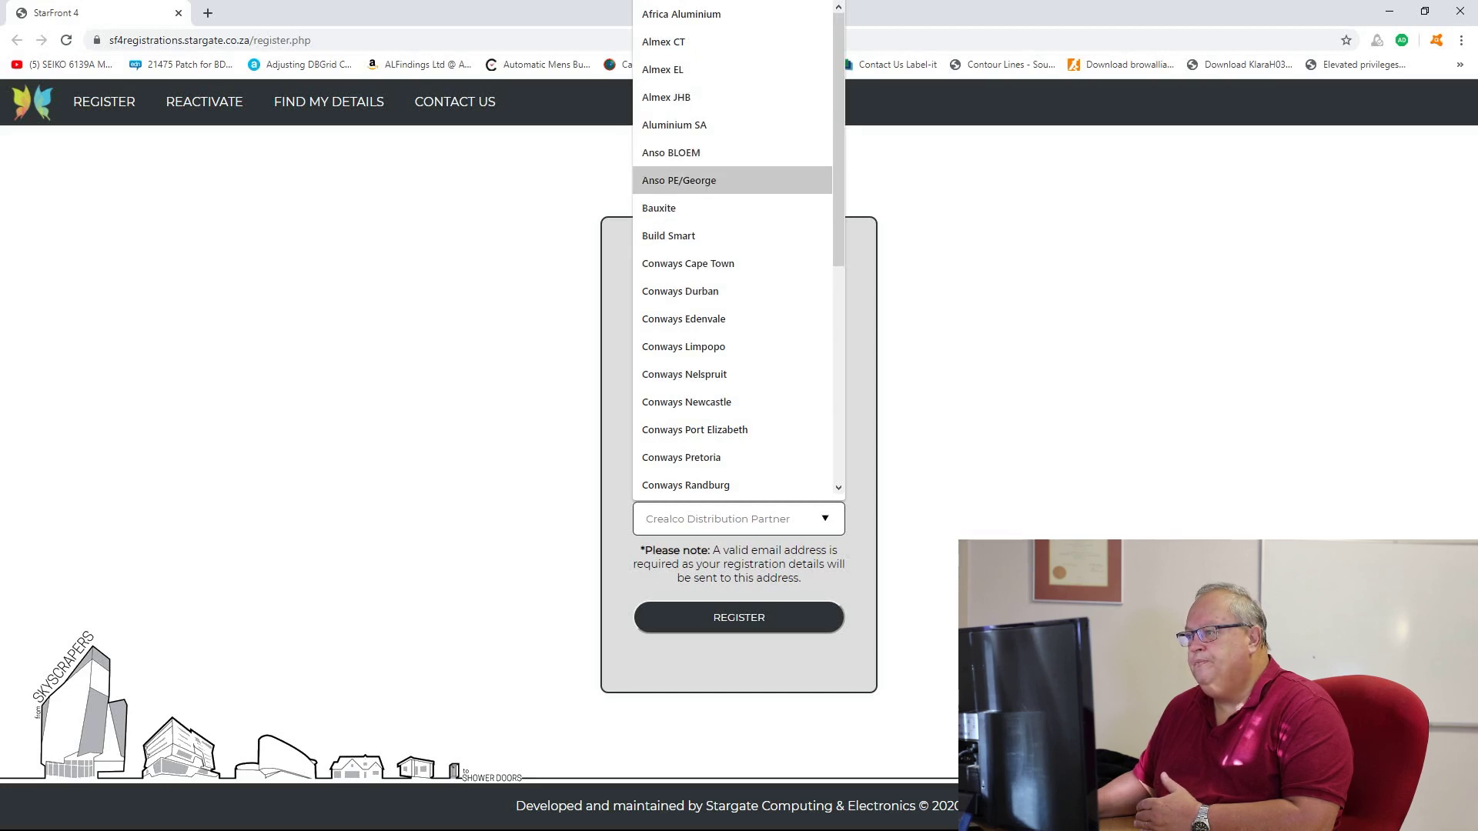
left_click(679, 180)
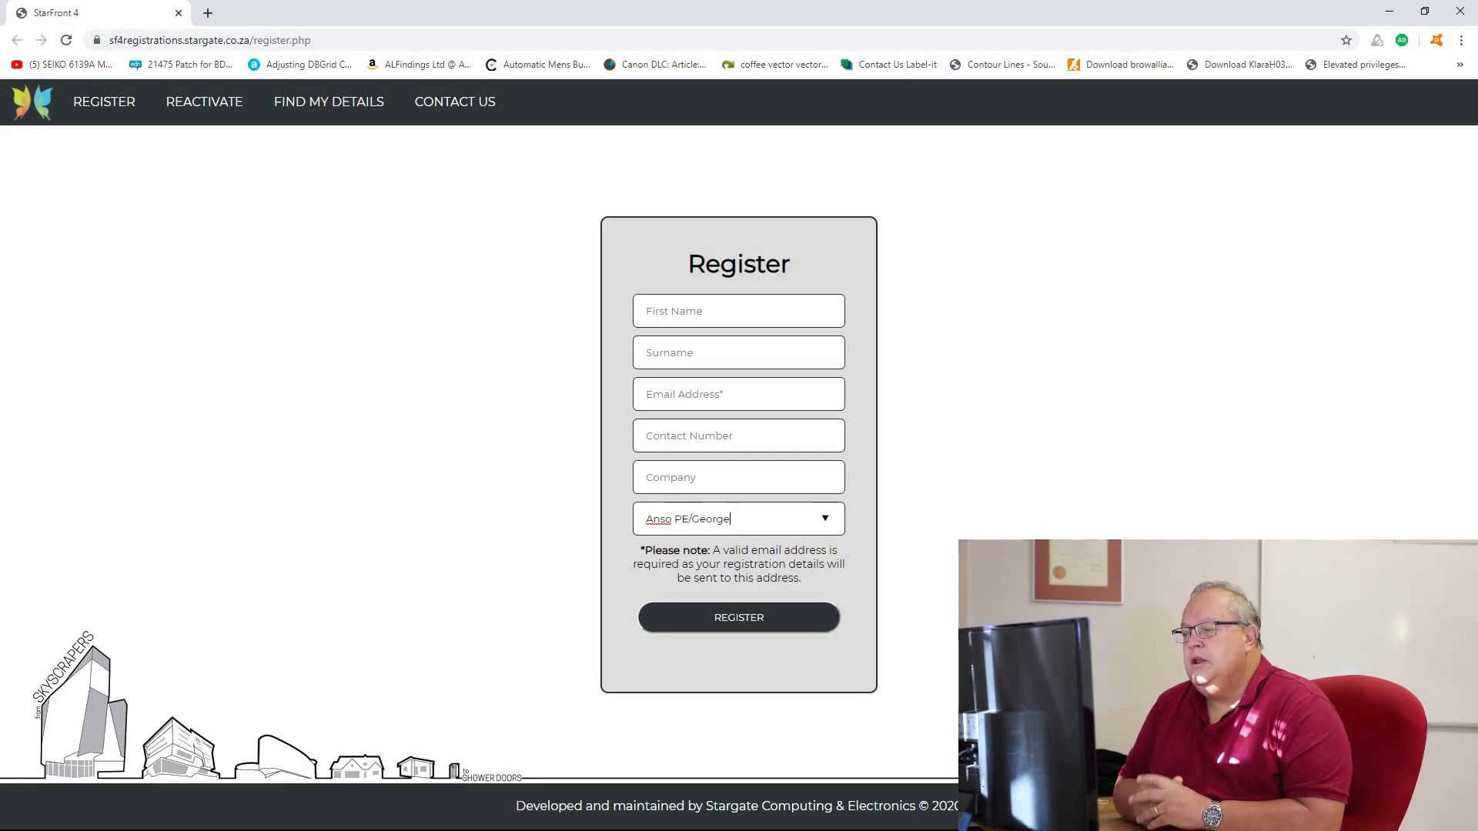
left_click(739, 618)
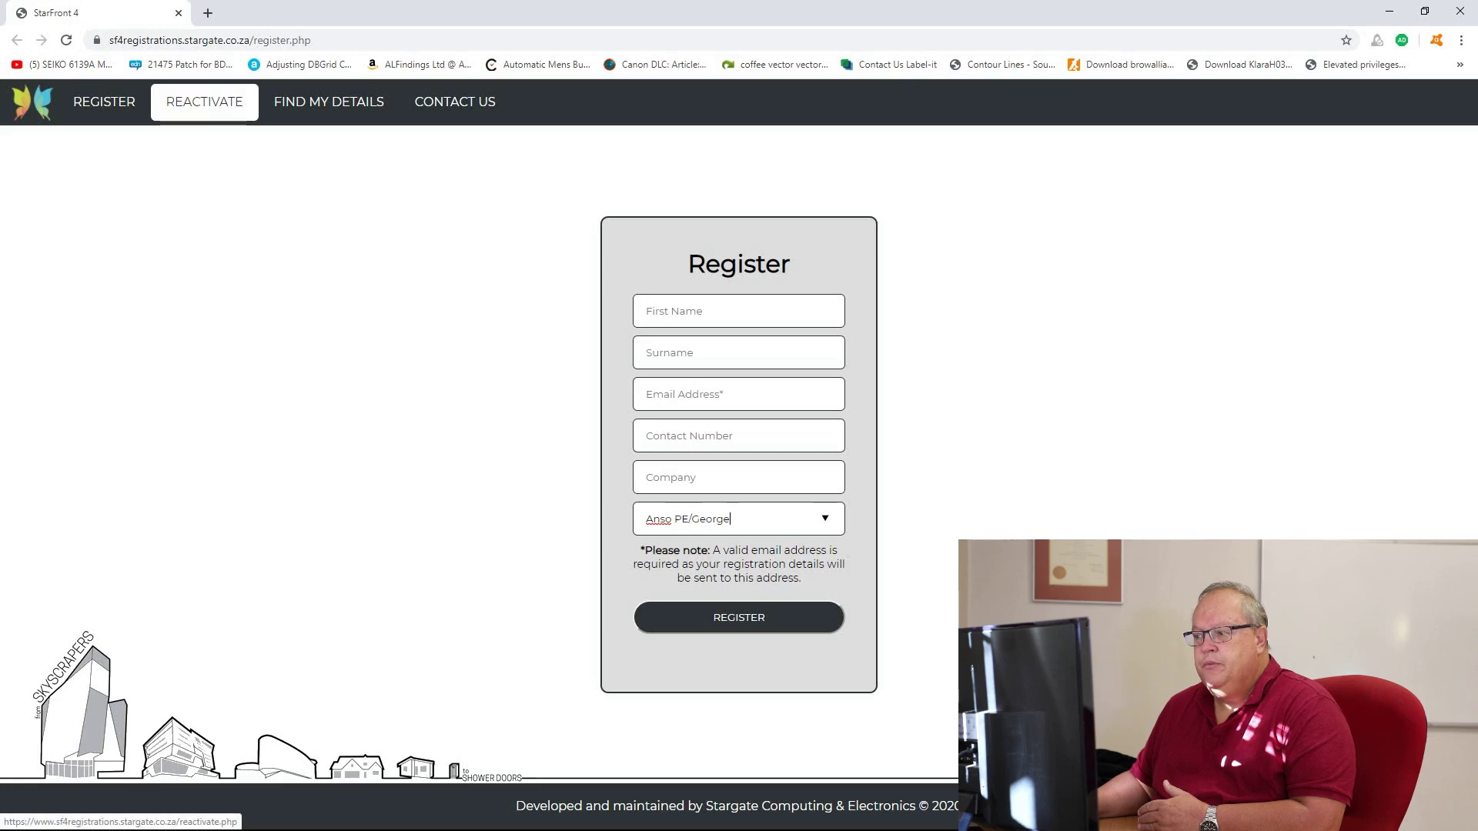
Step: View the site's Reactivate page, and request the forgotten registration details through Find My Details using the registered email address
left_click(204, 101)
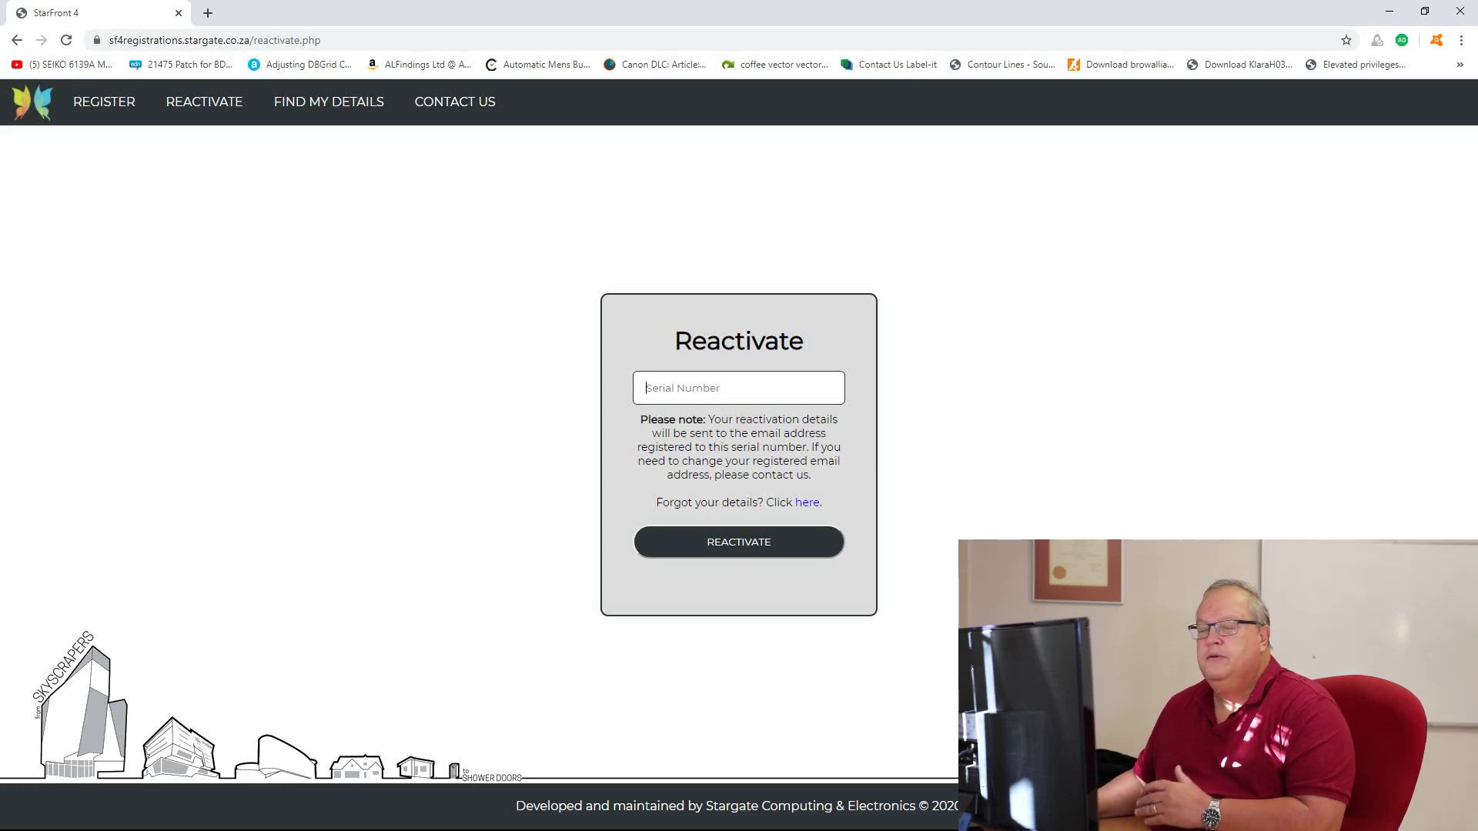
key("Return")
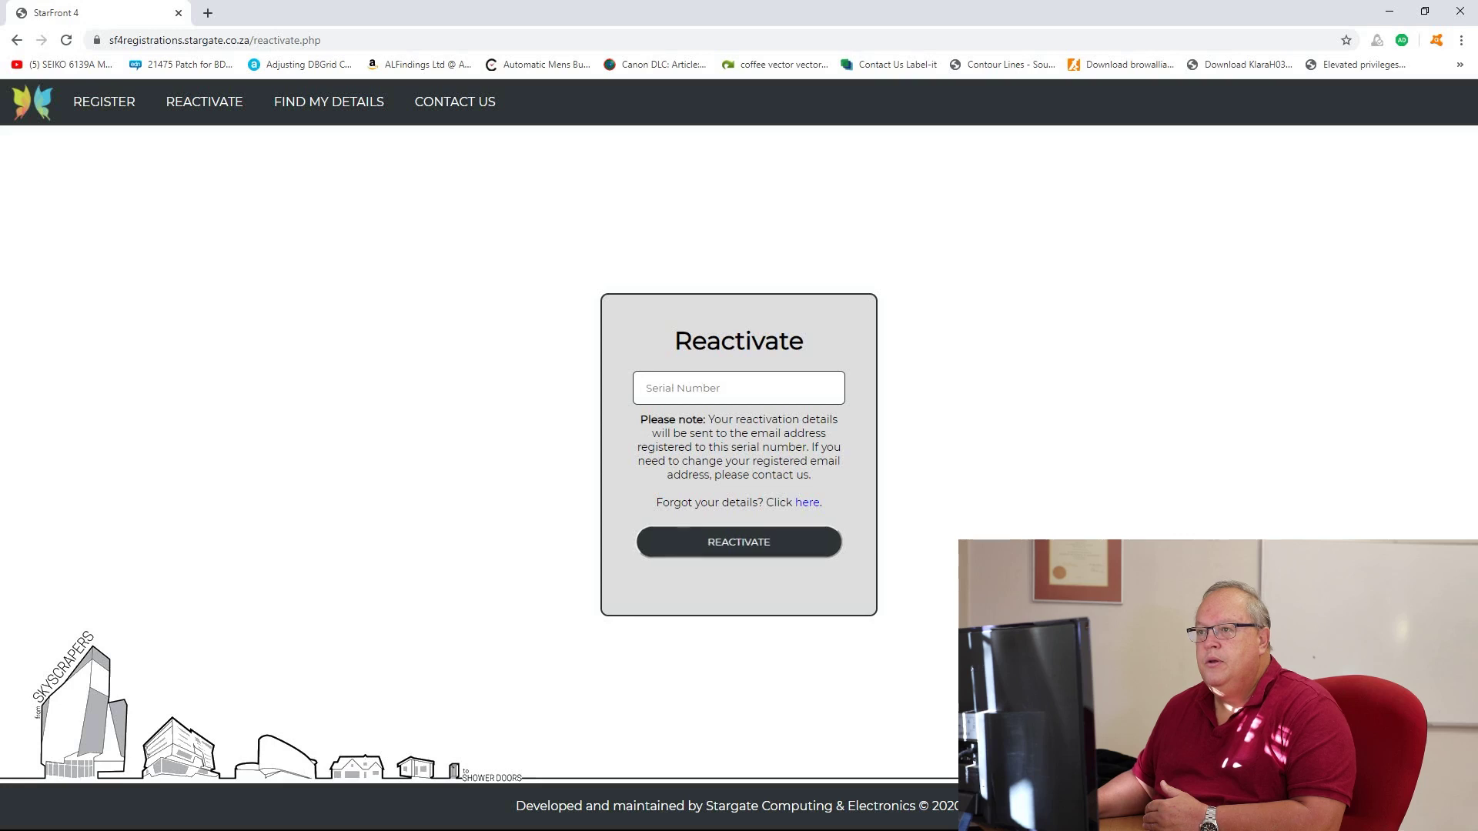
left_click(329, 102)
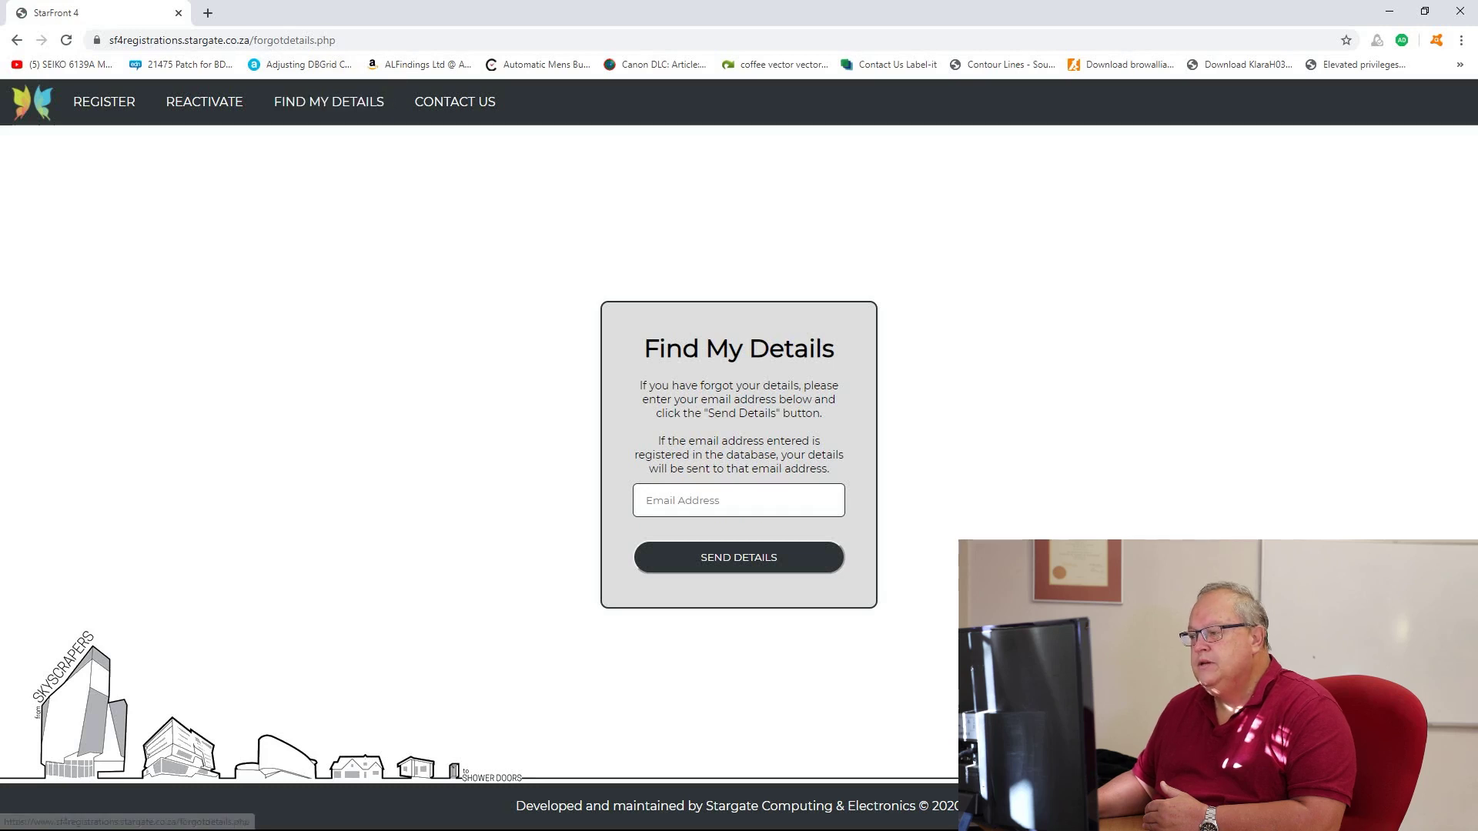
left_click(651, 501)
key("Down")
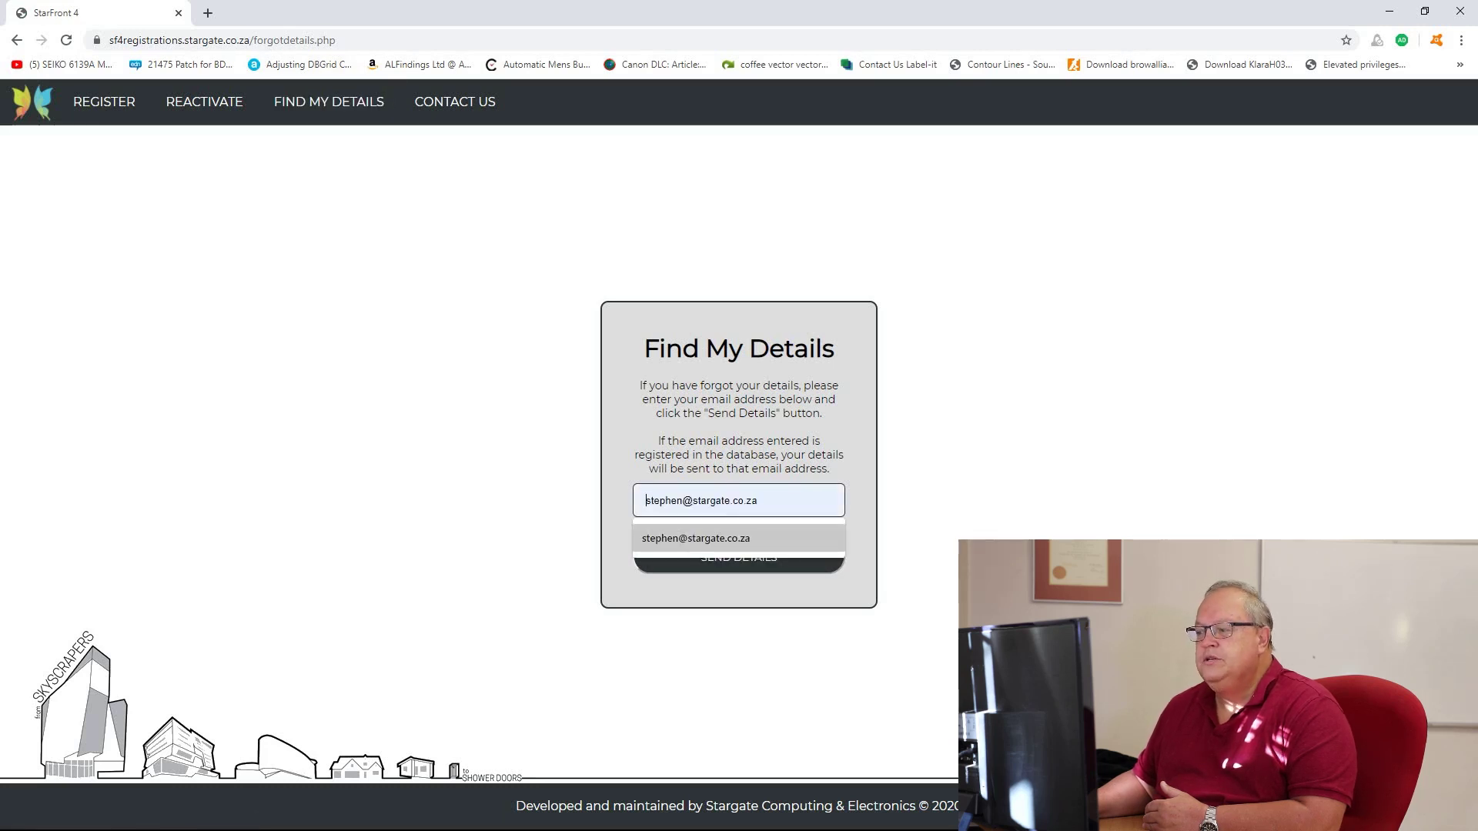
key("Return")
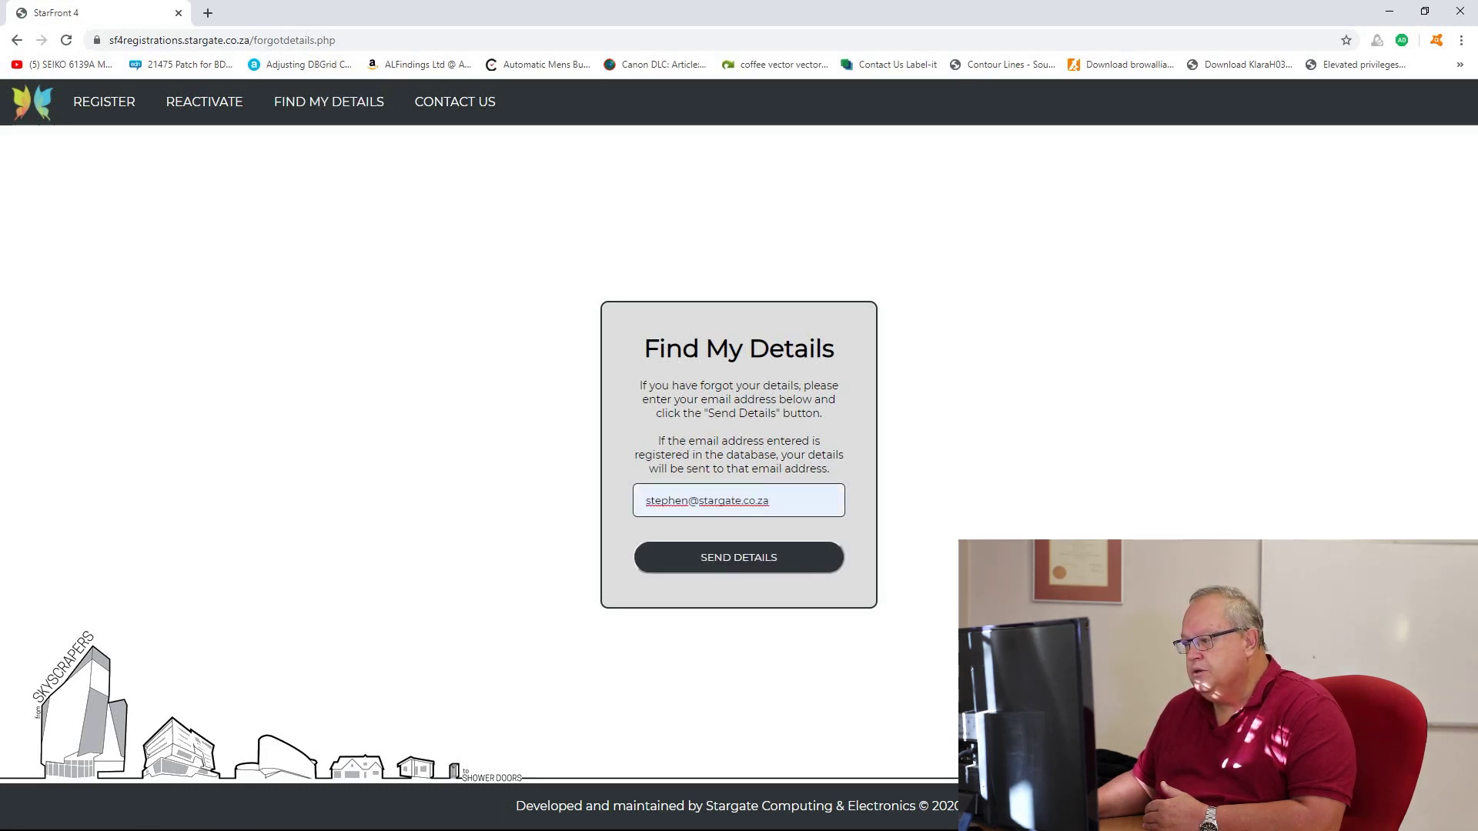
key("Tab")
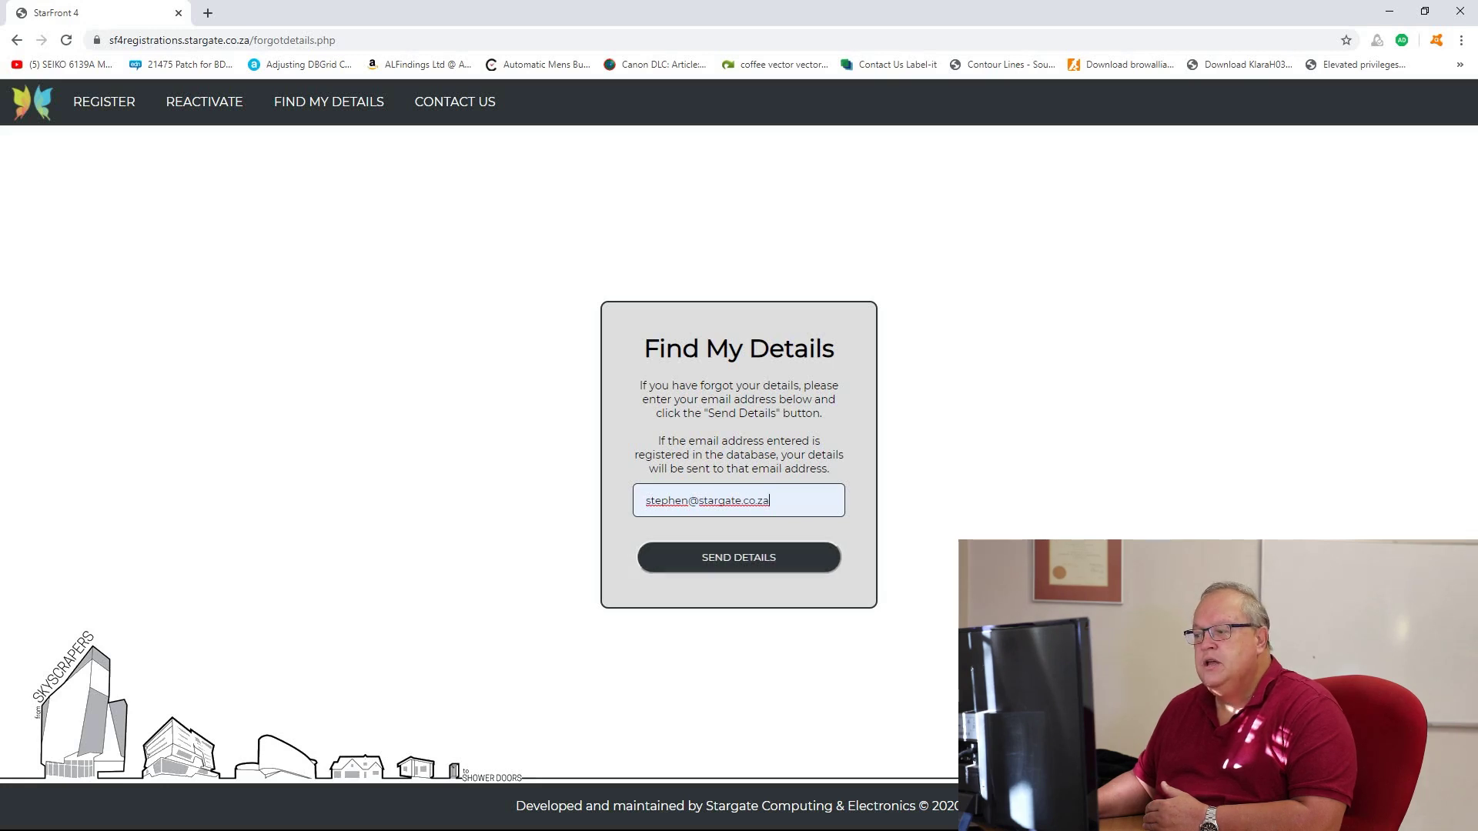
key("Return")
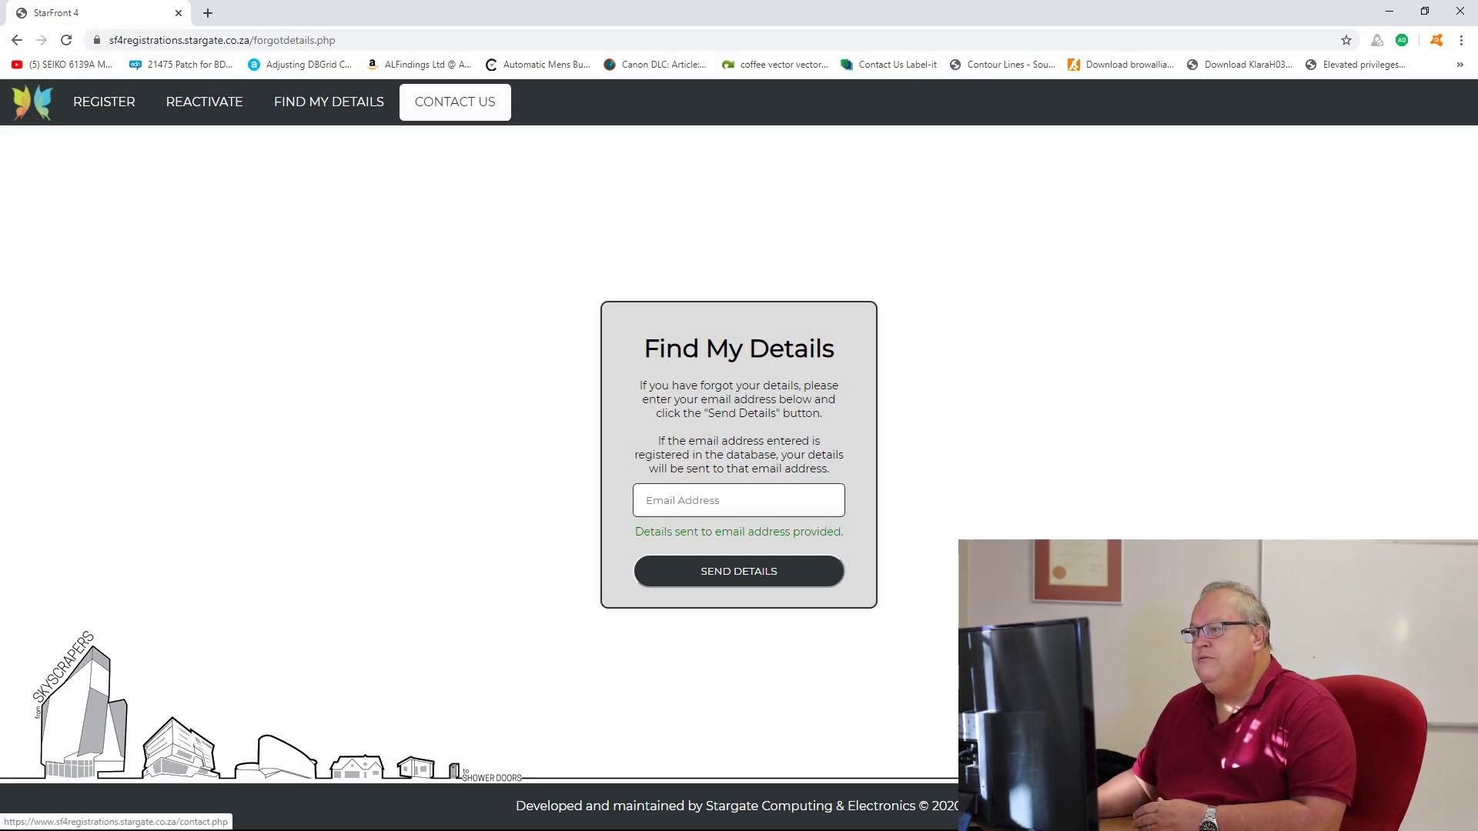
Step: View the registration site's Contact Us page and go back to the Reactivate page
left_click(455, 102)
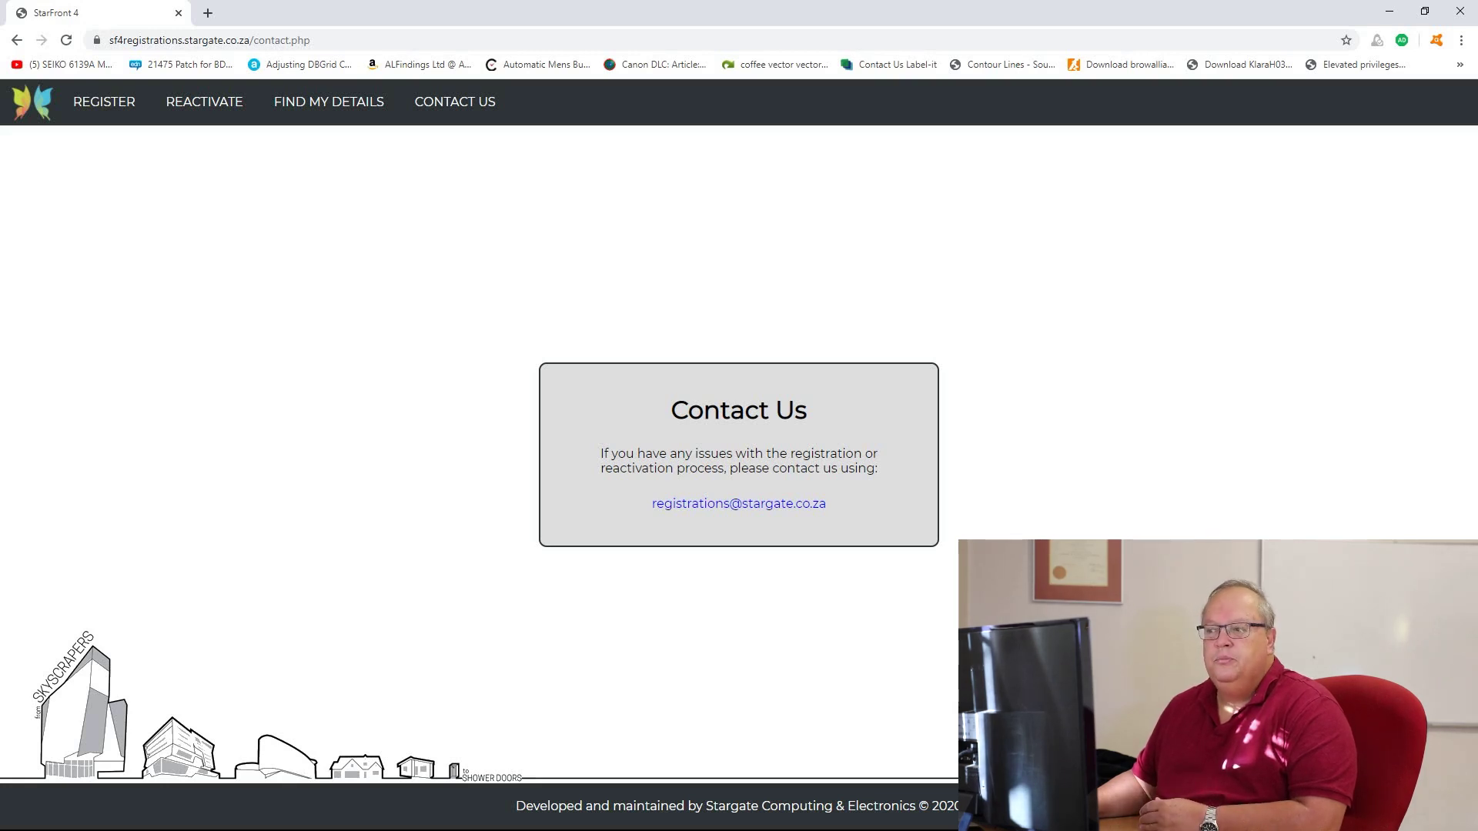
left_click(204, 102)
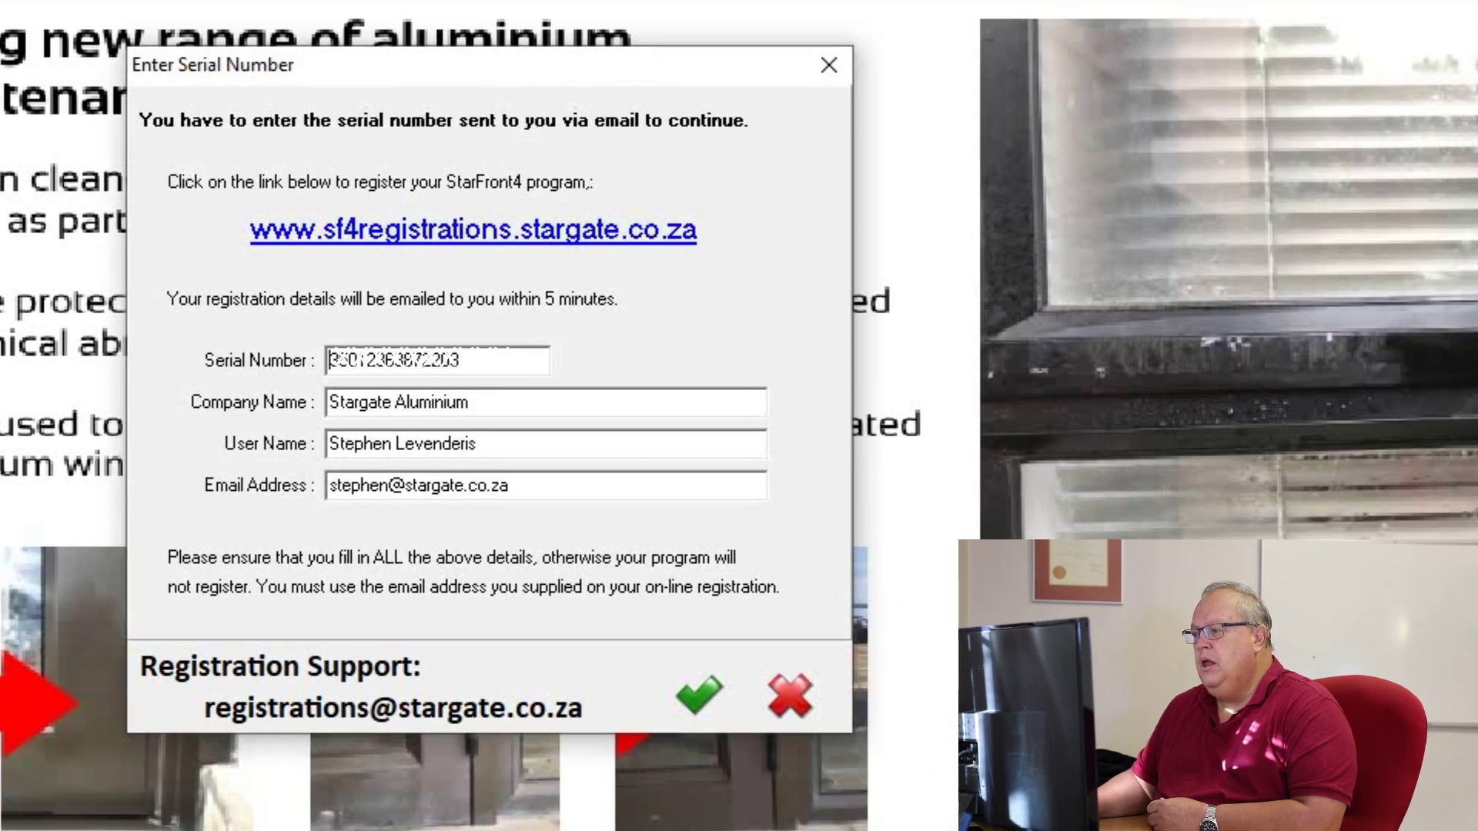
Step: Examine the serial number, company name, user name and email address fields in StarFront's Enter Serial Number dialog
key("End")
key("shift+Left")
key("shift+Left")
key("shift+Left")
key("shift+Home")
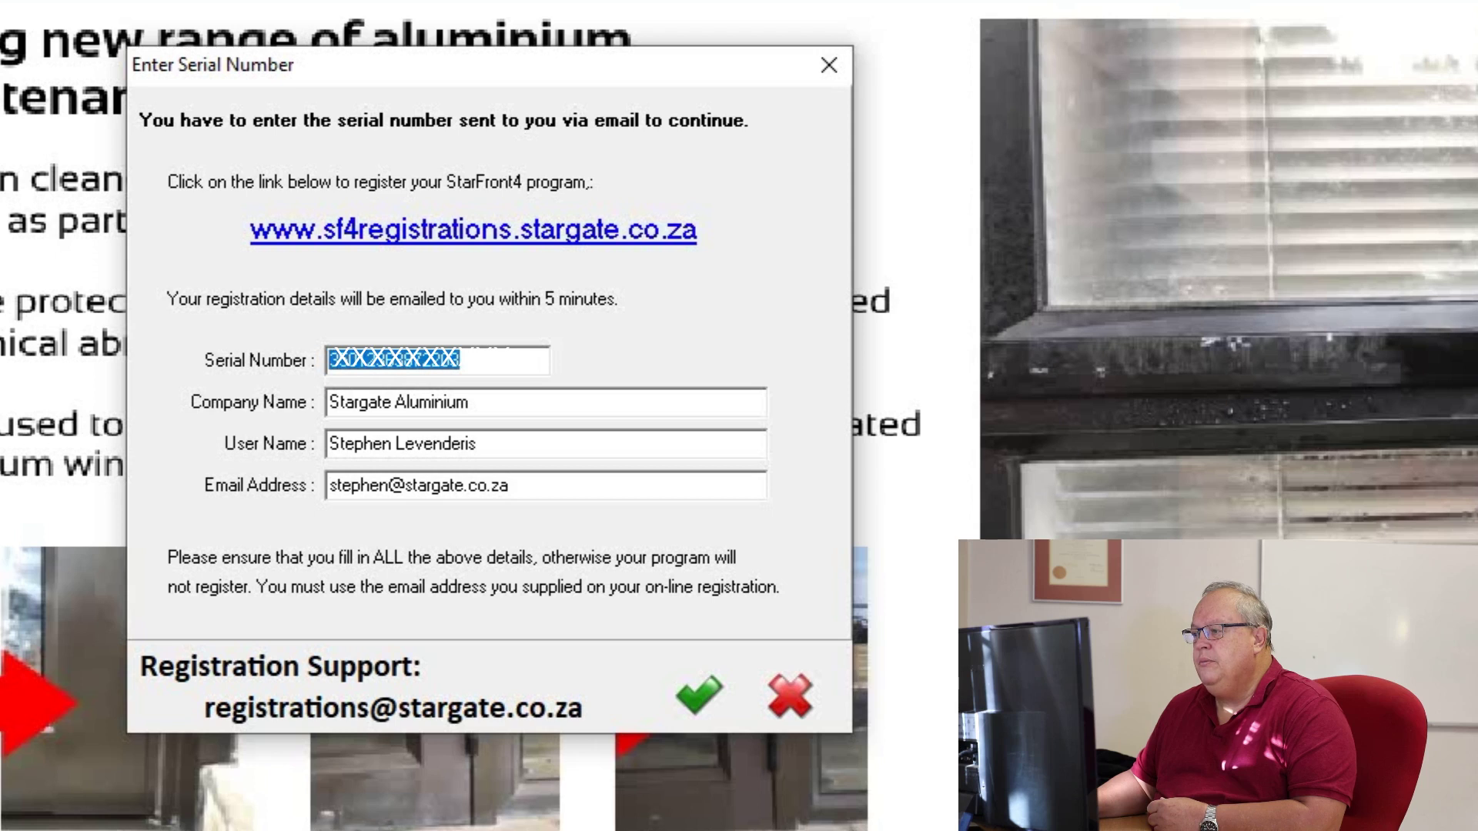
left_click_drag(469, 402, 329, 402)
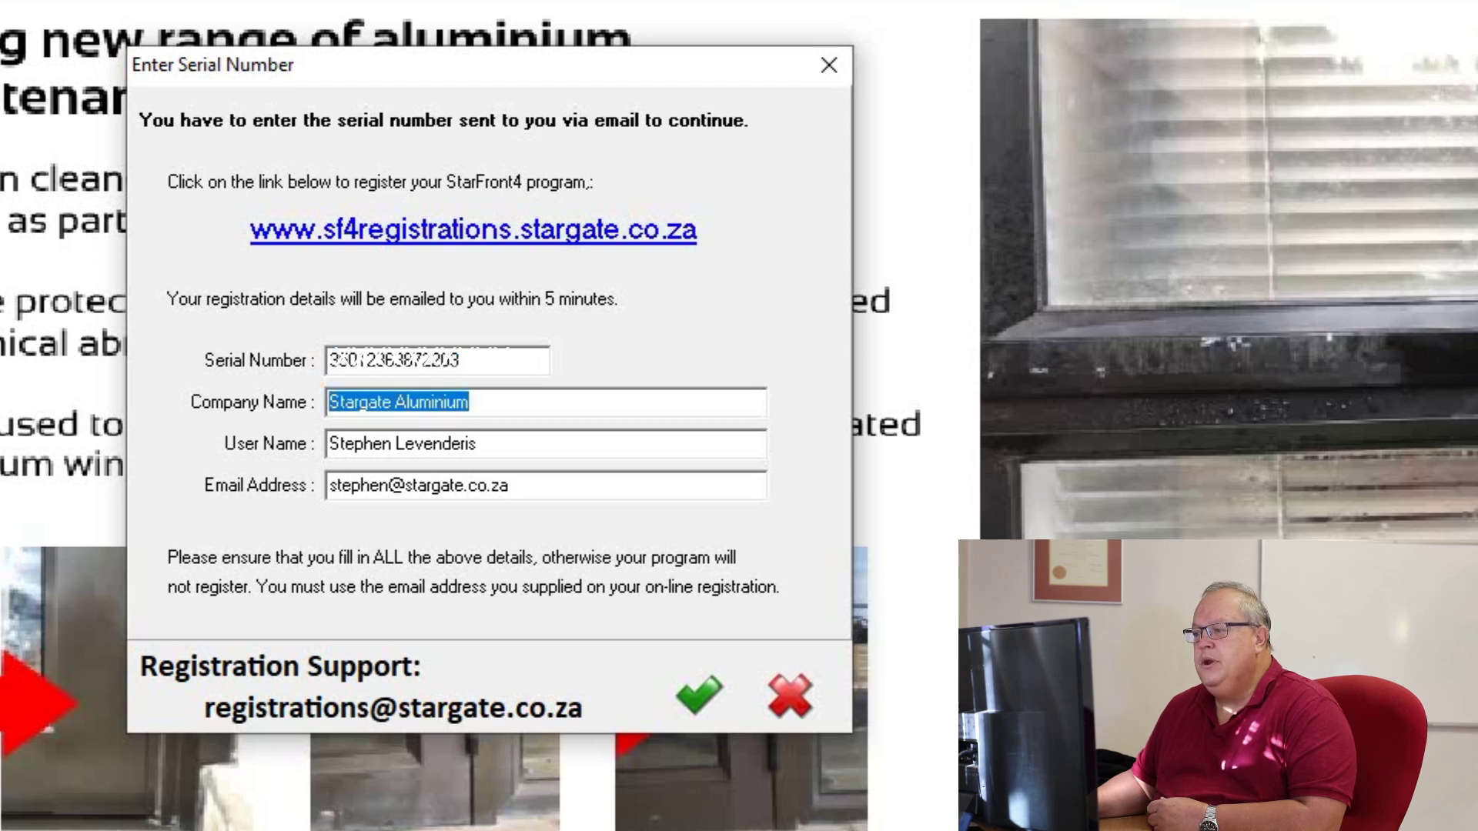
left_click_drag(476, 444, 329, 444)
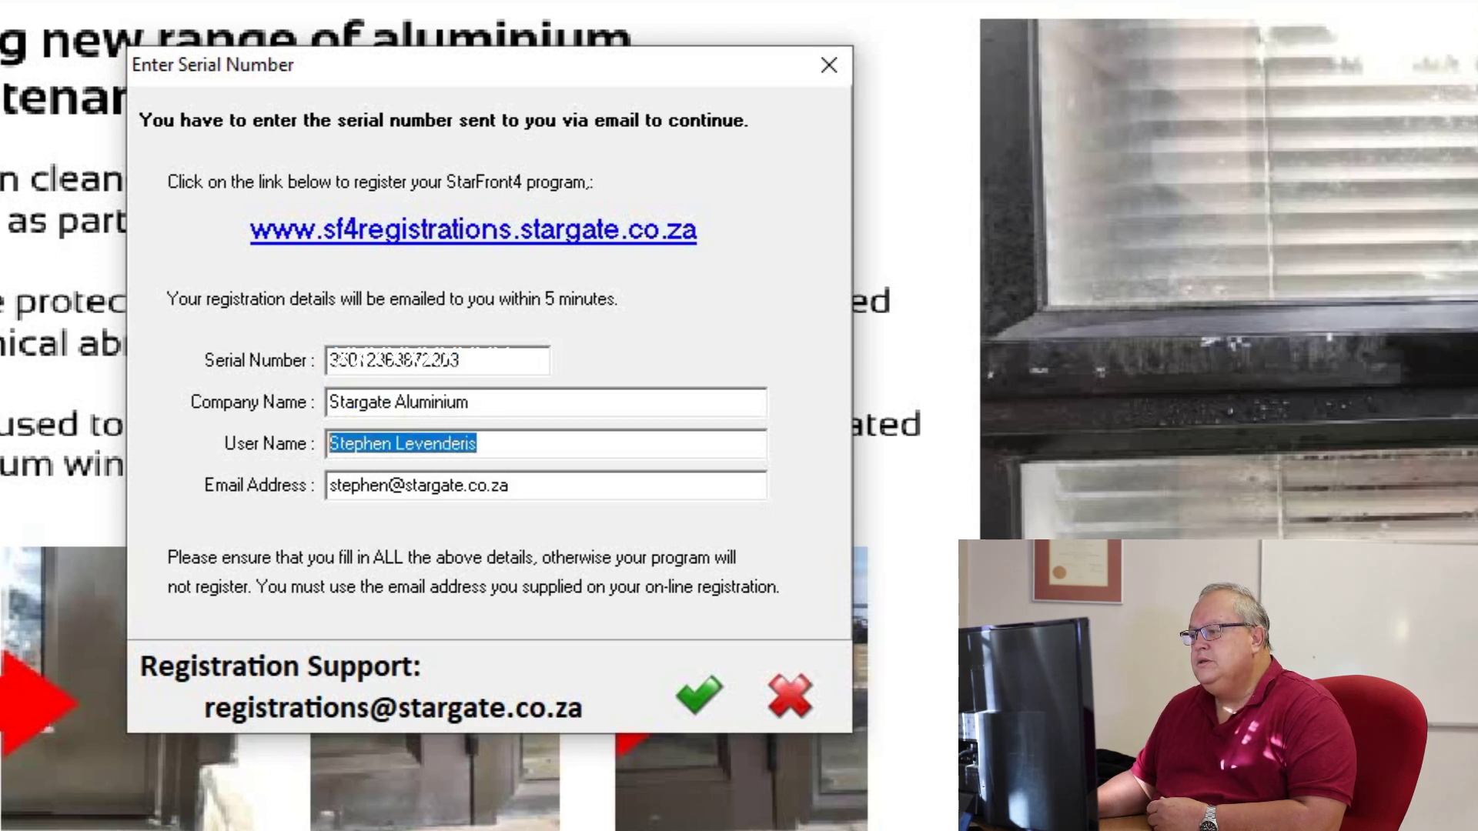
left_click_drag(509, 485, 328, 486)
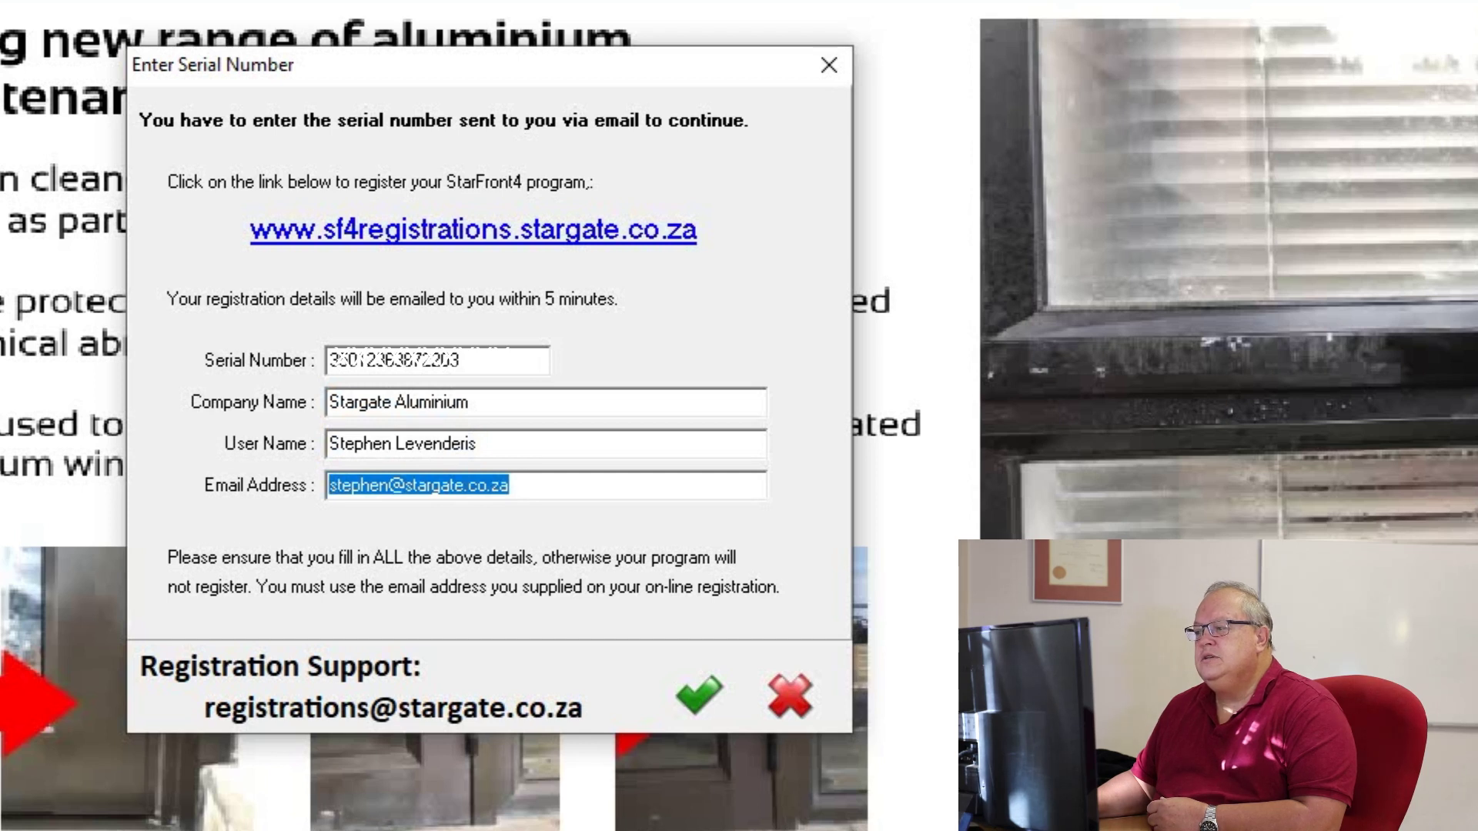
left_click(509, 486)
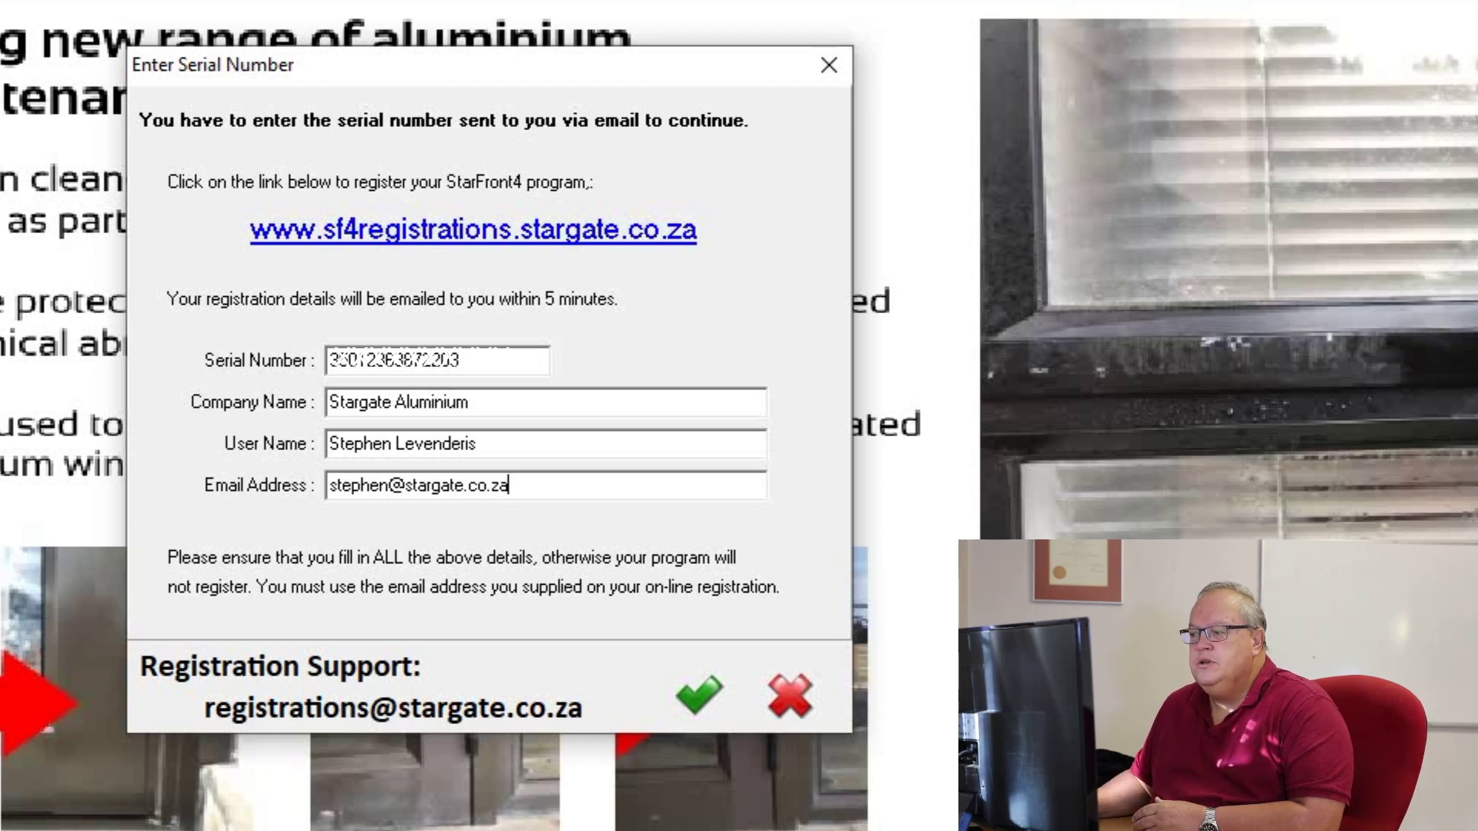
key("ctrl+a")
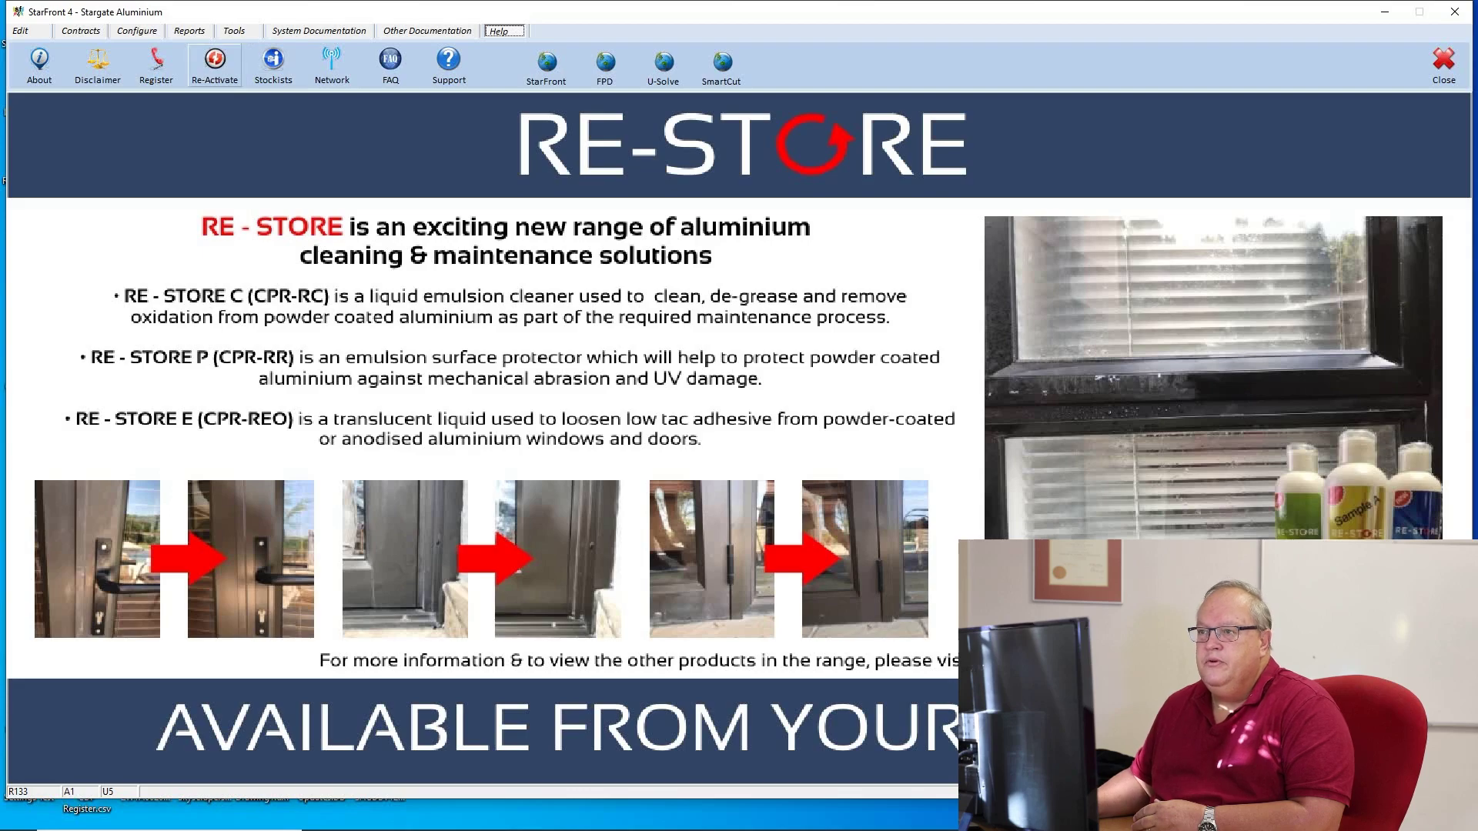
Step: Open StarFront's re-activation form, go through the registered company, serial number, user name and email fields, and launch the online SF4 re-activation
left_click(215, 65)
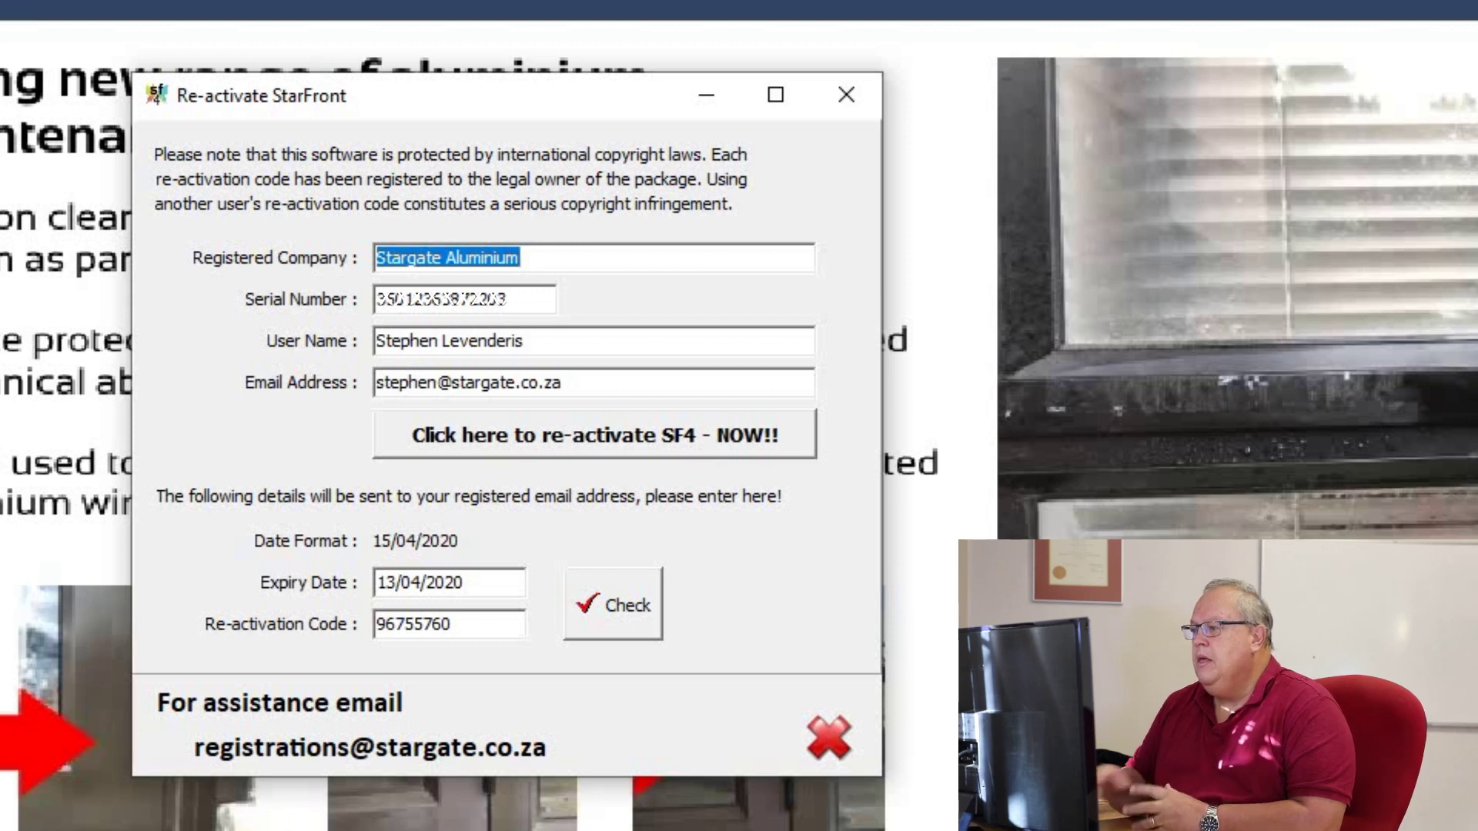
key("End")
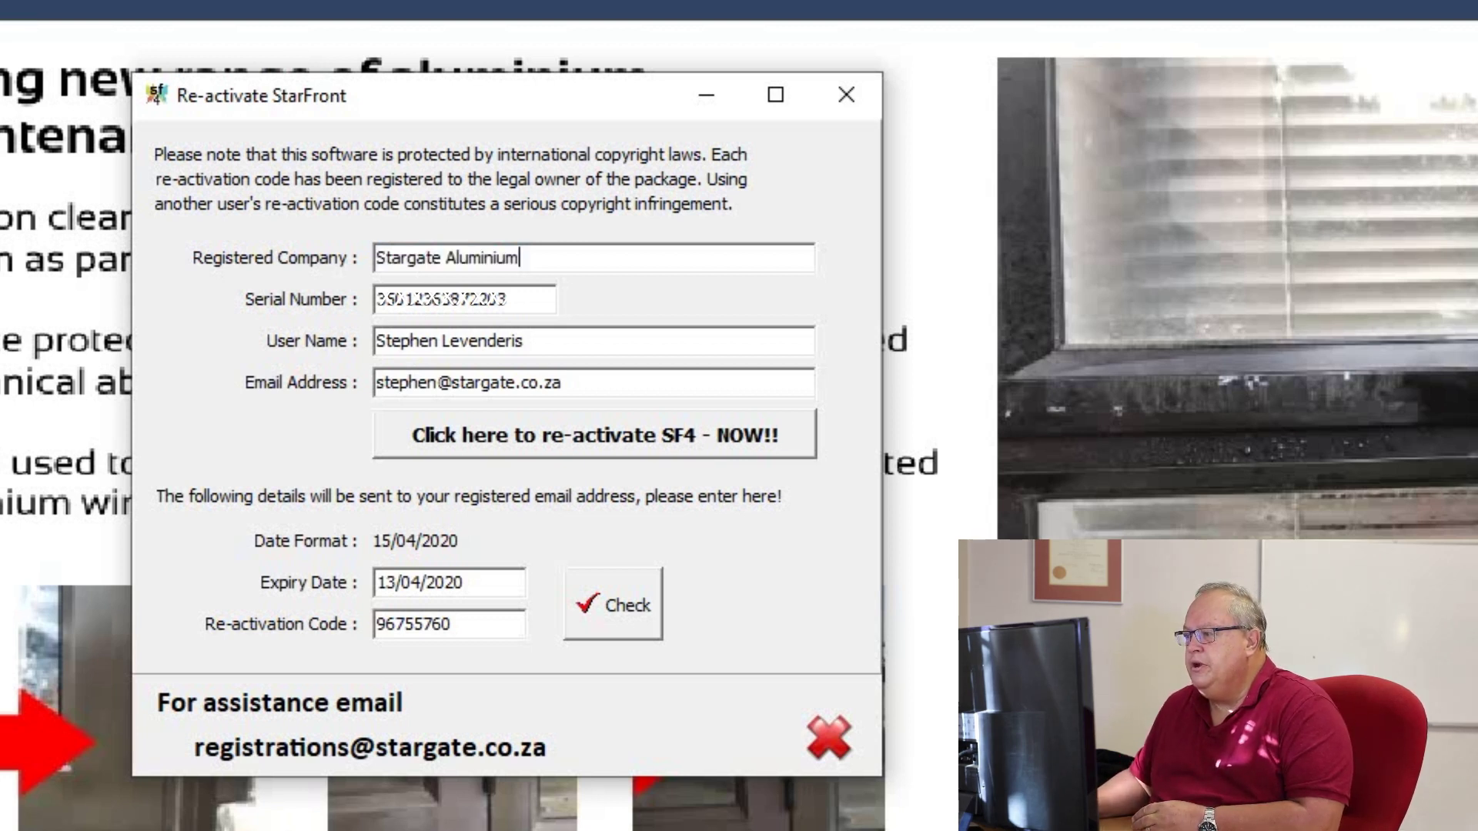
key("shift+Home")
key("Tab")
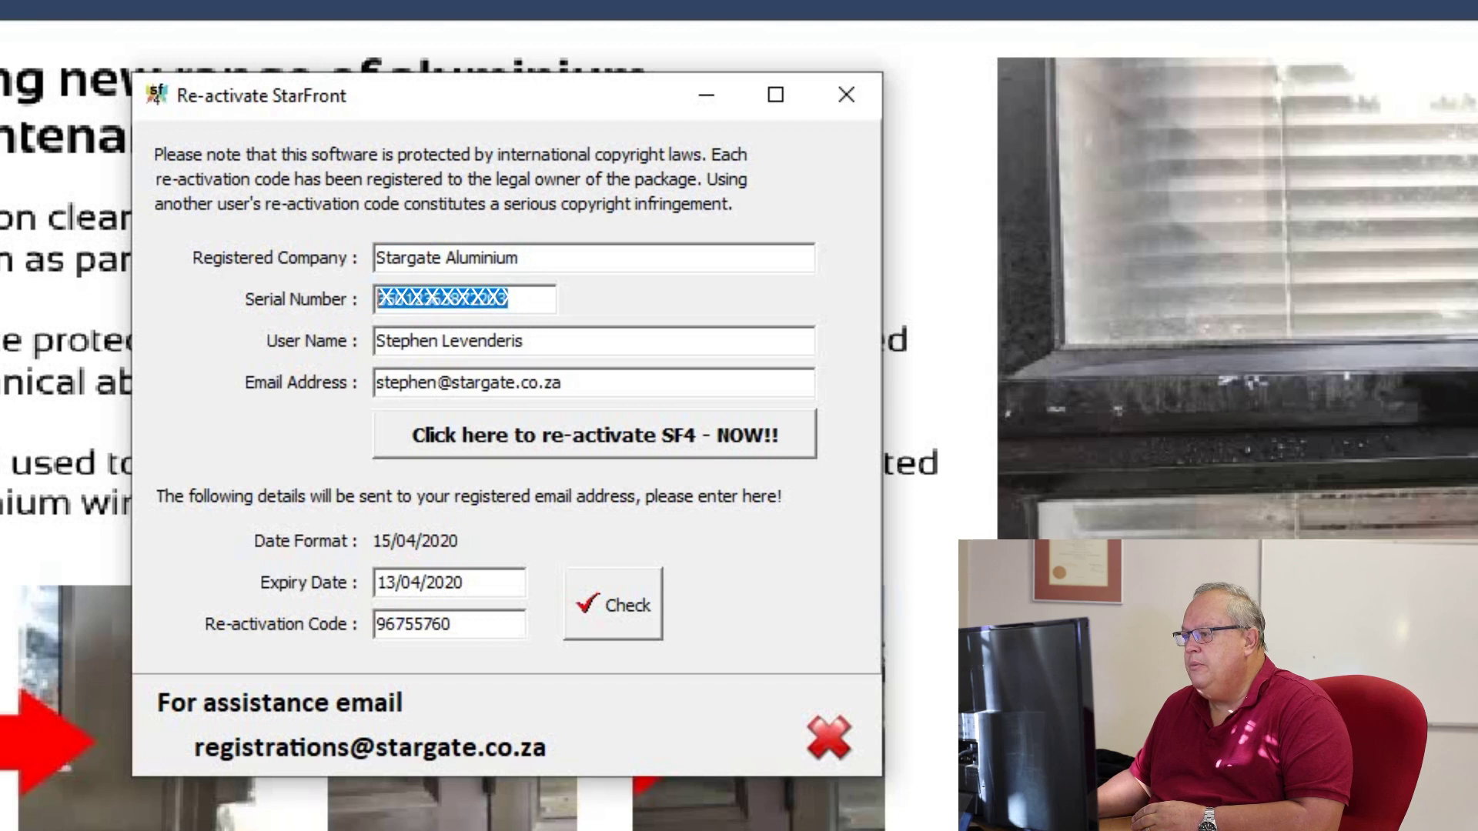
key("Tab")
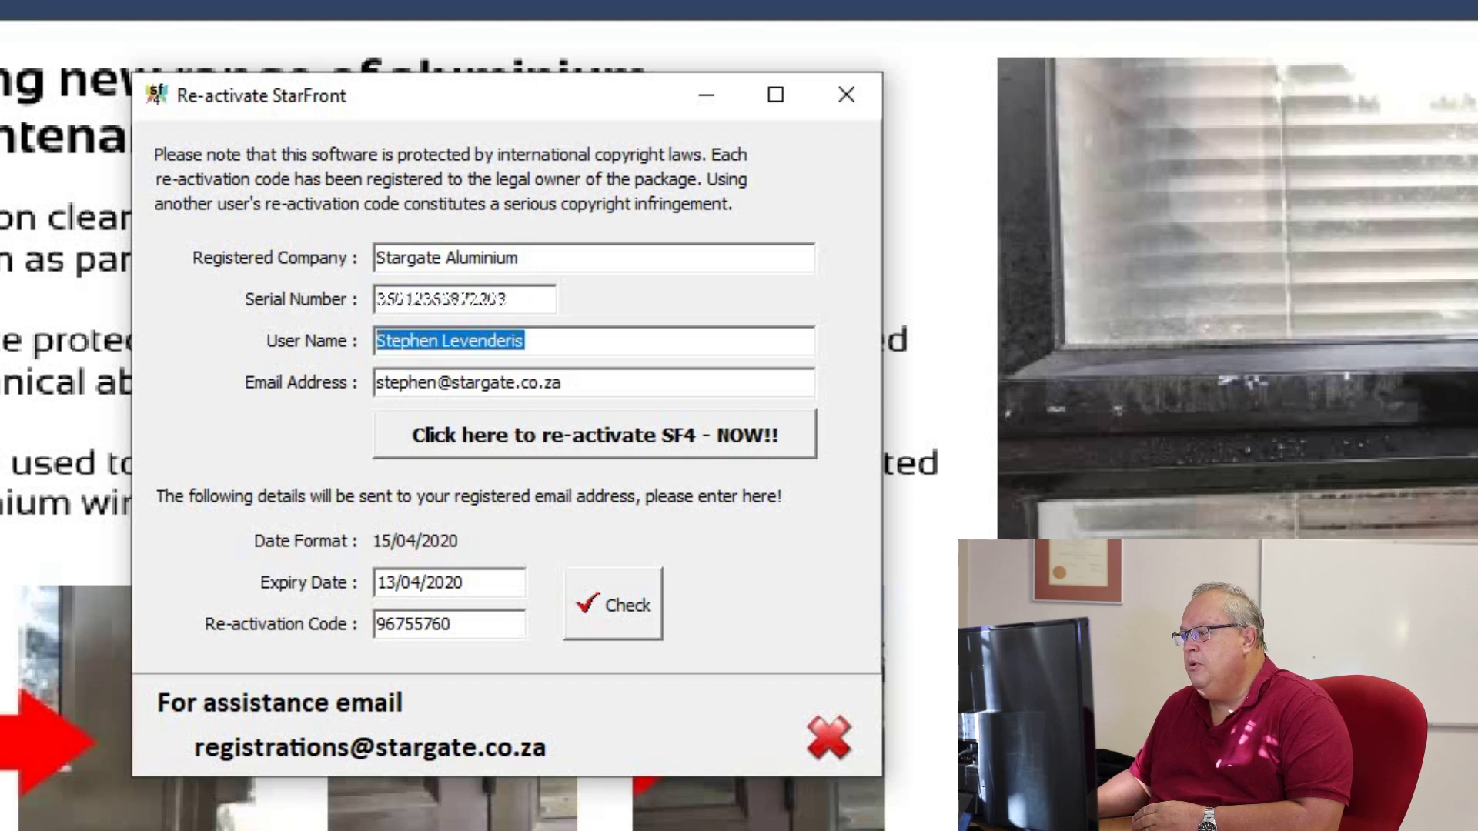
key("Tab")
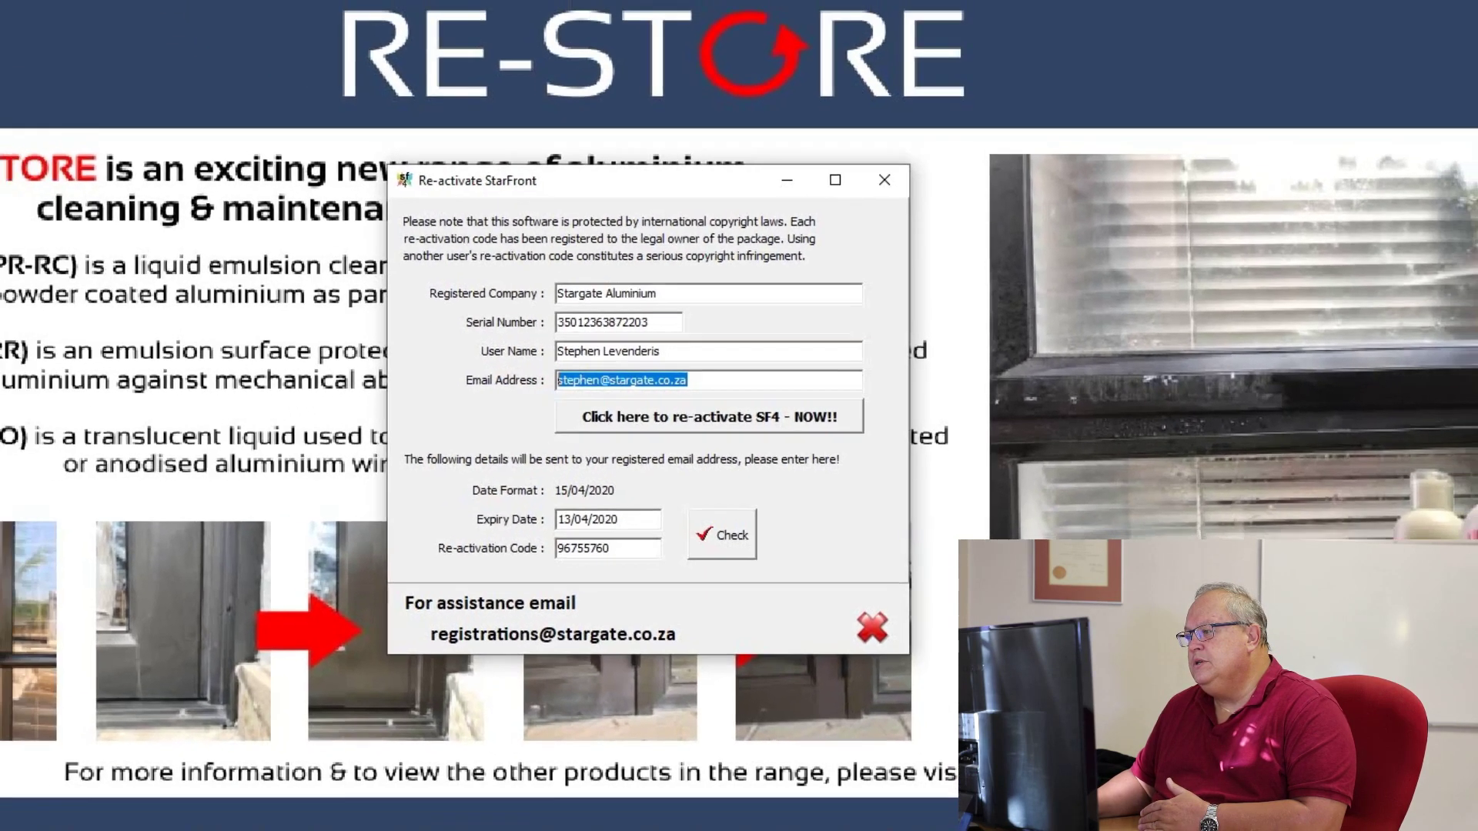
key("Tab")
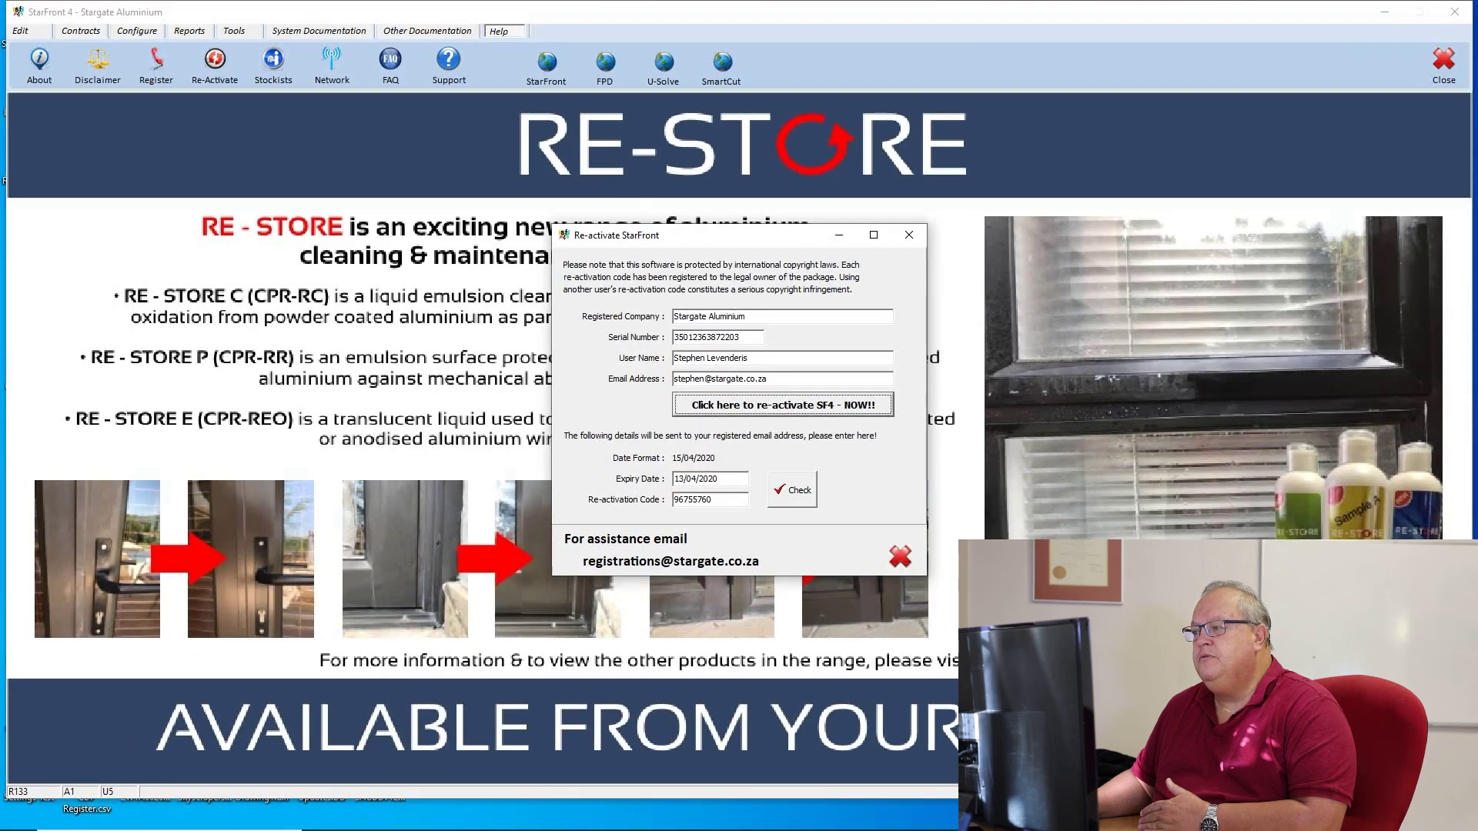
key("Return")
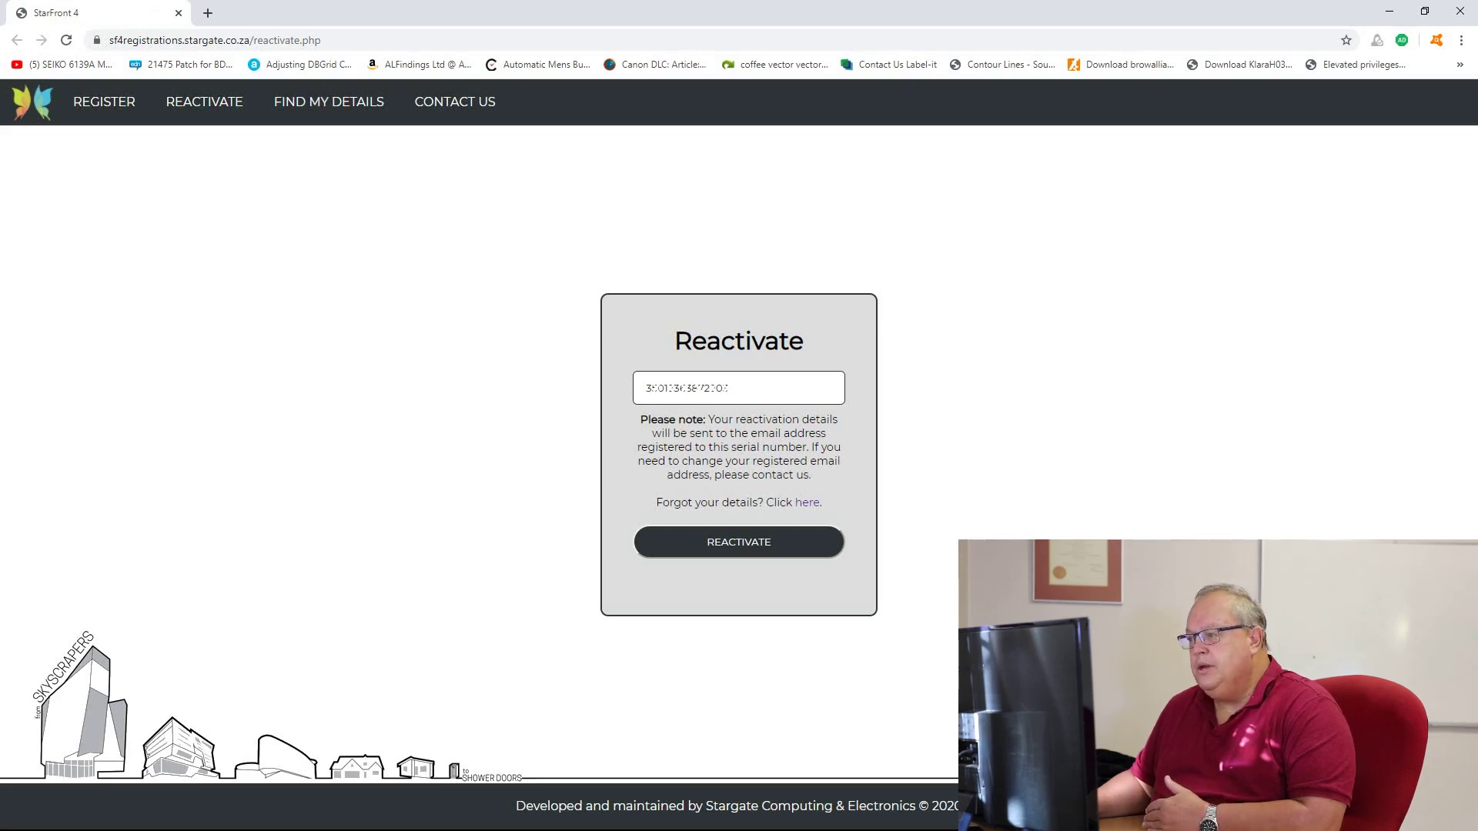
Step: Submit the prefilled serial number on the Reactivate page to request the reactivation details, and close the registration site
key("shift+Left")
key("shift+Left")
key("shift+Left")
key("shift+Left")
key("shift+Left")
key("shift+Left")
key("shift+Left")
key("shift+Left")
key("shift+Left")
key("shift+Left")
key("shift+Left")
key("shift+Left")
key("shift+Left")
key("shift+Left")
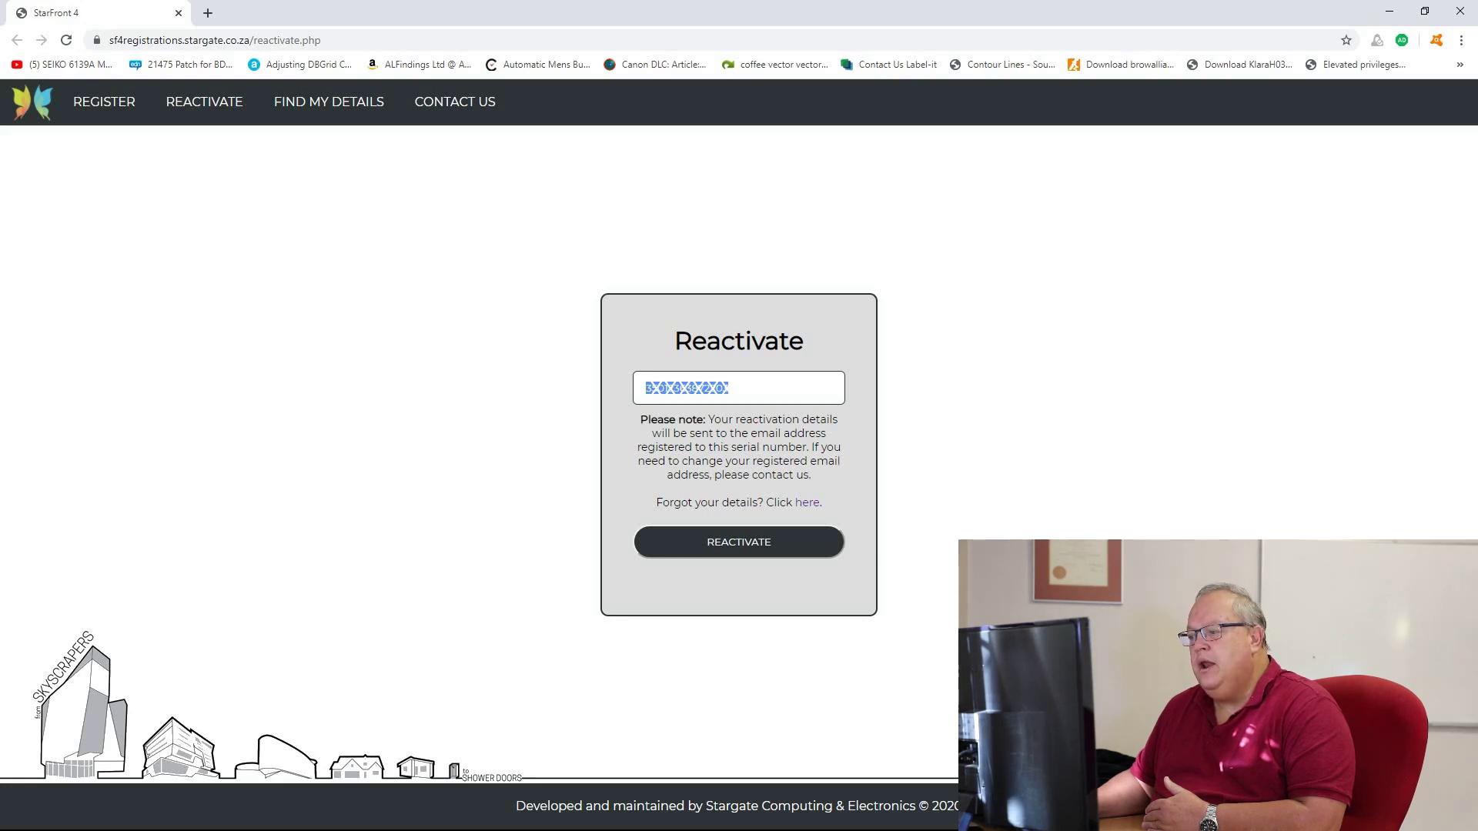
key("Return")
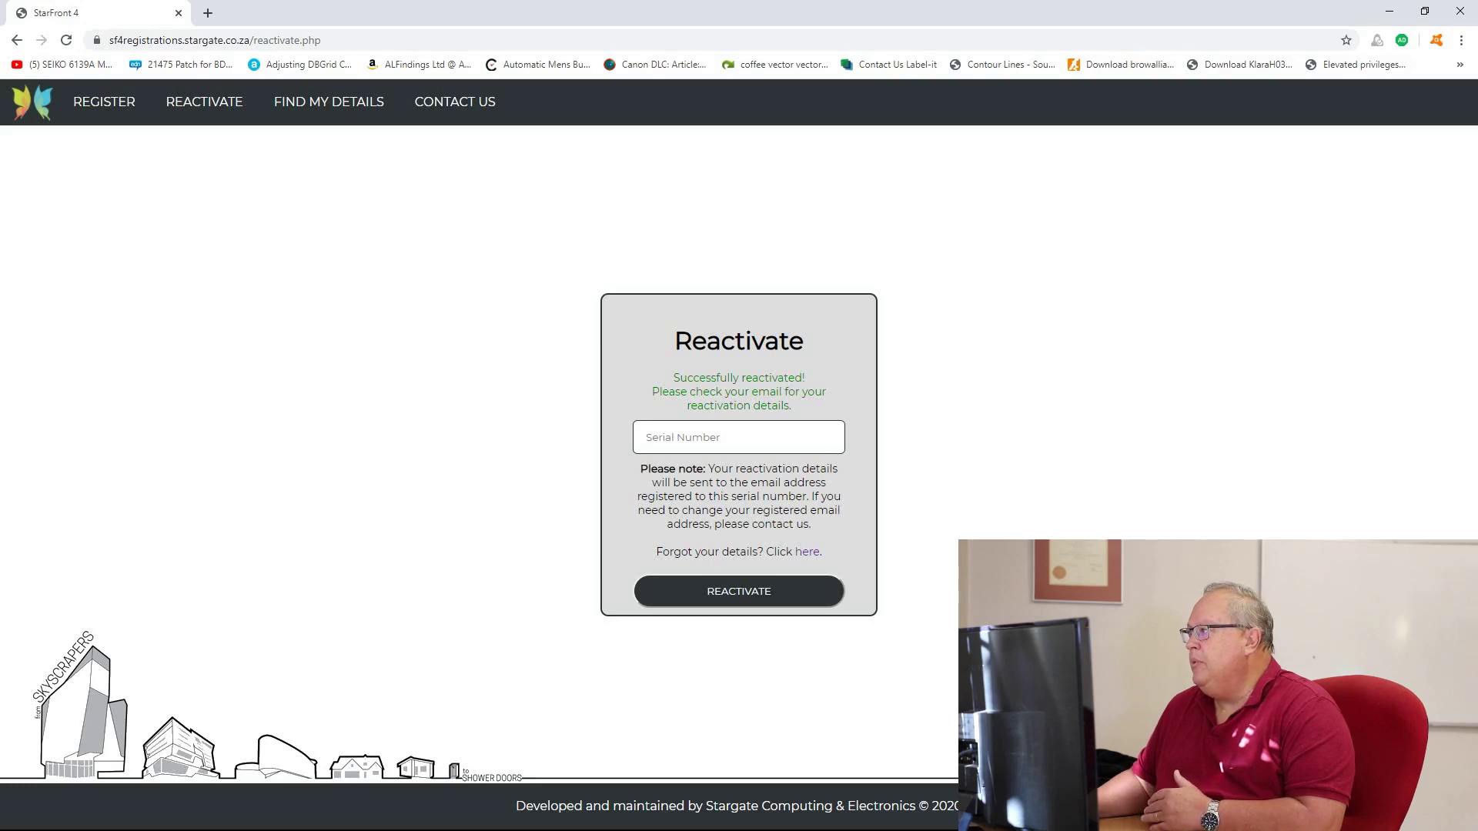
left_click(1460, 11)
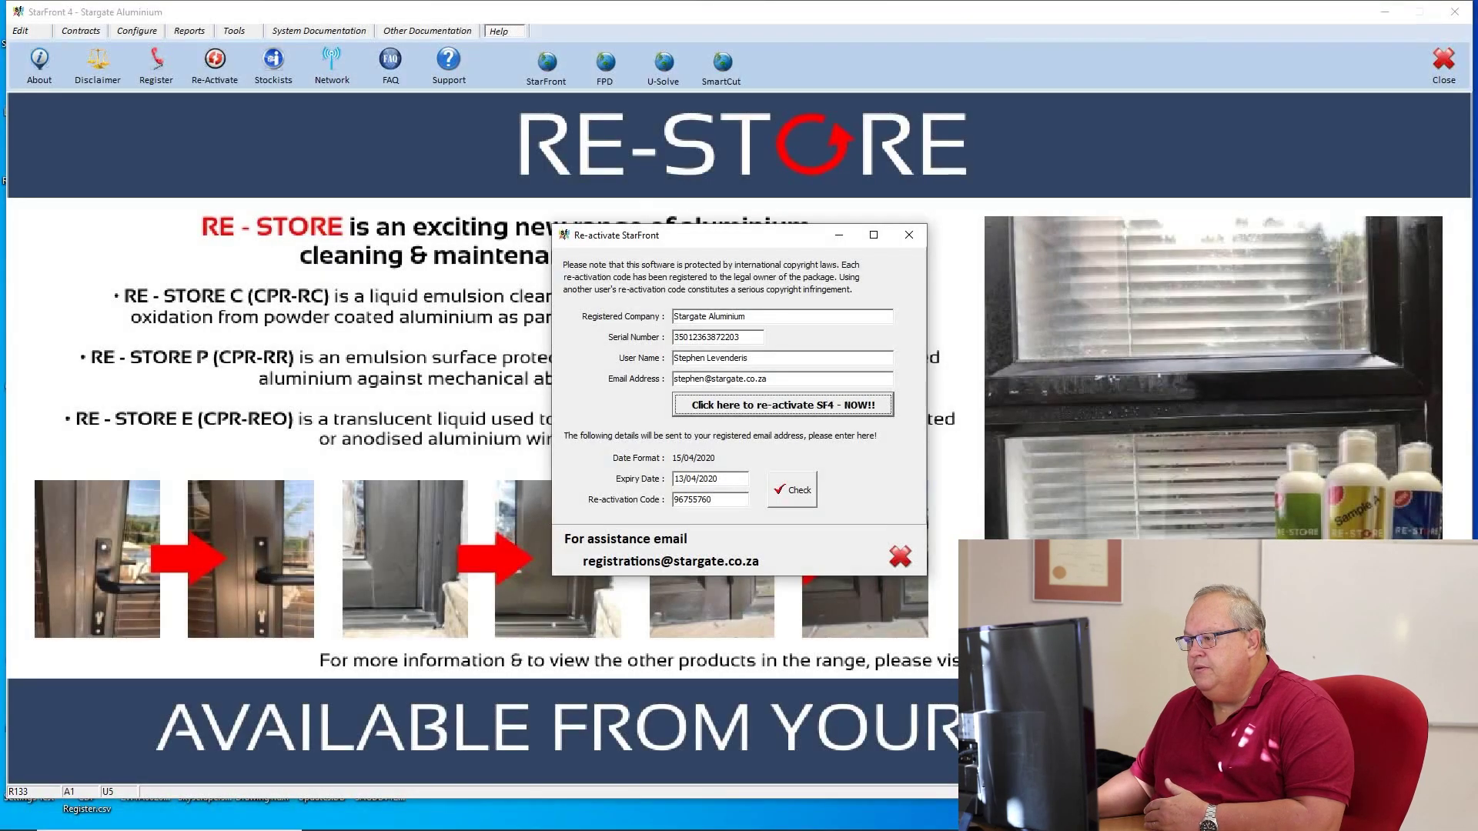
Step: Try to validate expiry date 15/07/2020 with a re-activation code in the Re-activate StarFront form, and close the form
left_click(719, 479)
key("shift+Home")
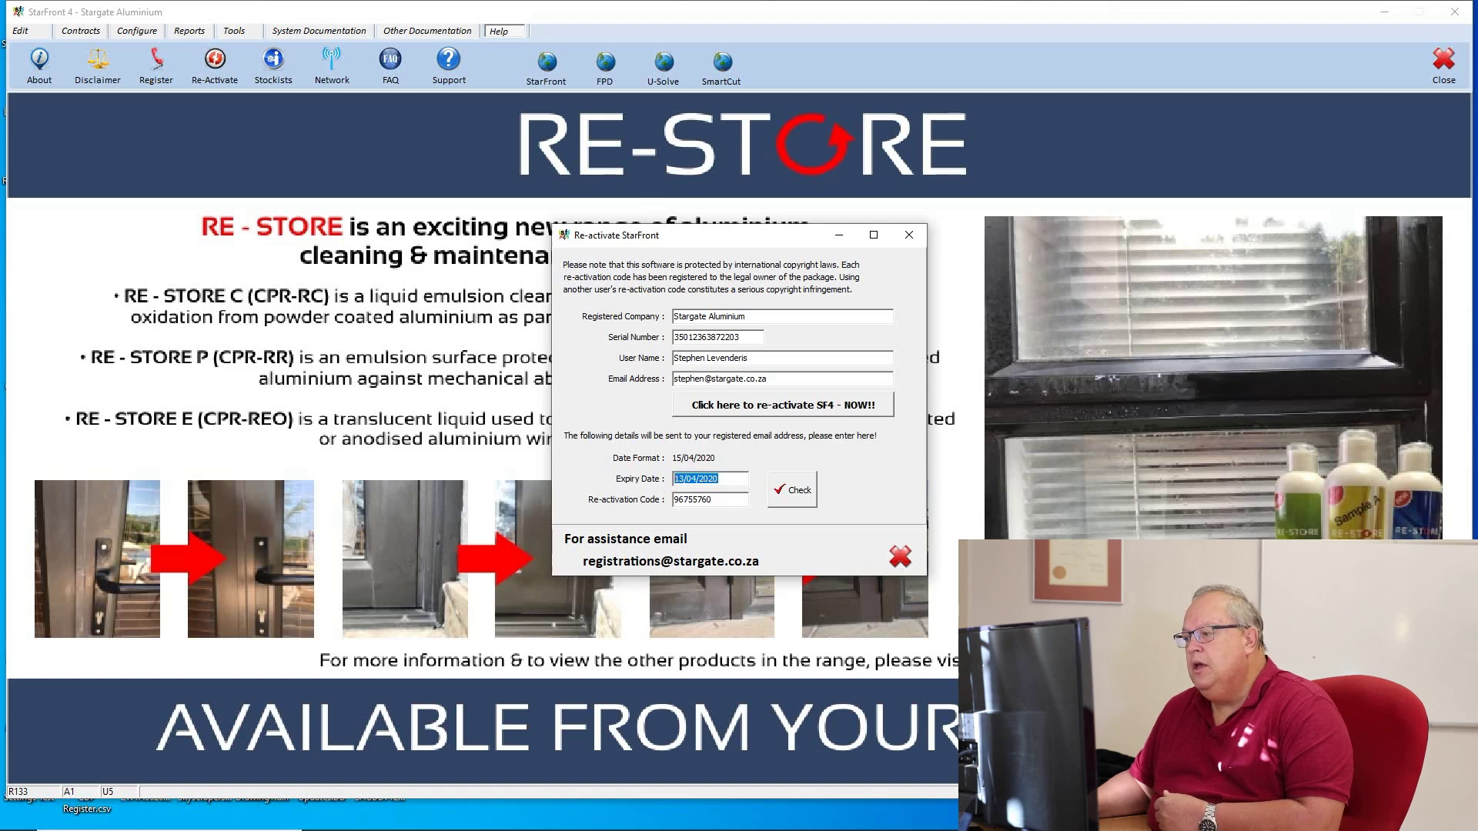
left_click_drag(716, 500, 674, 499)
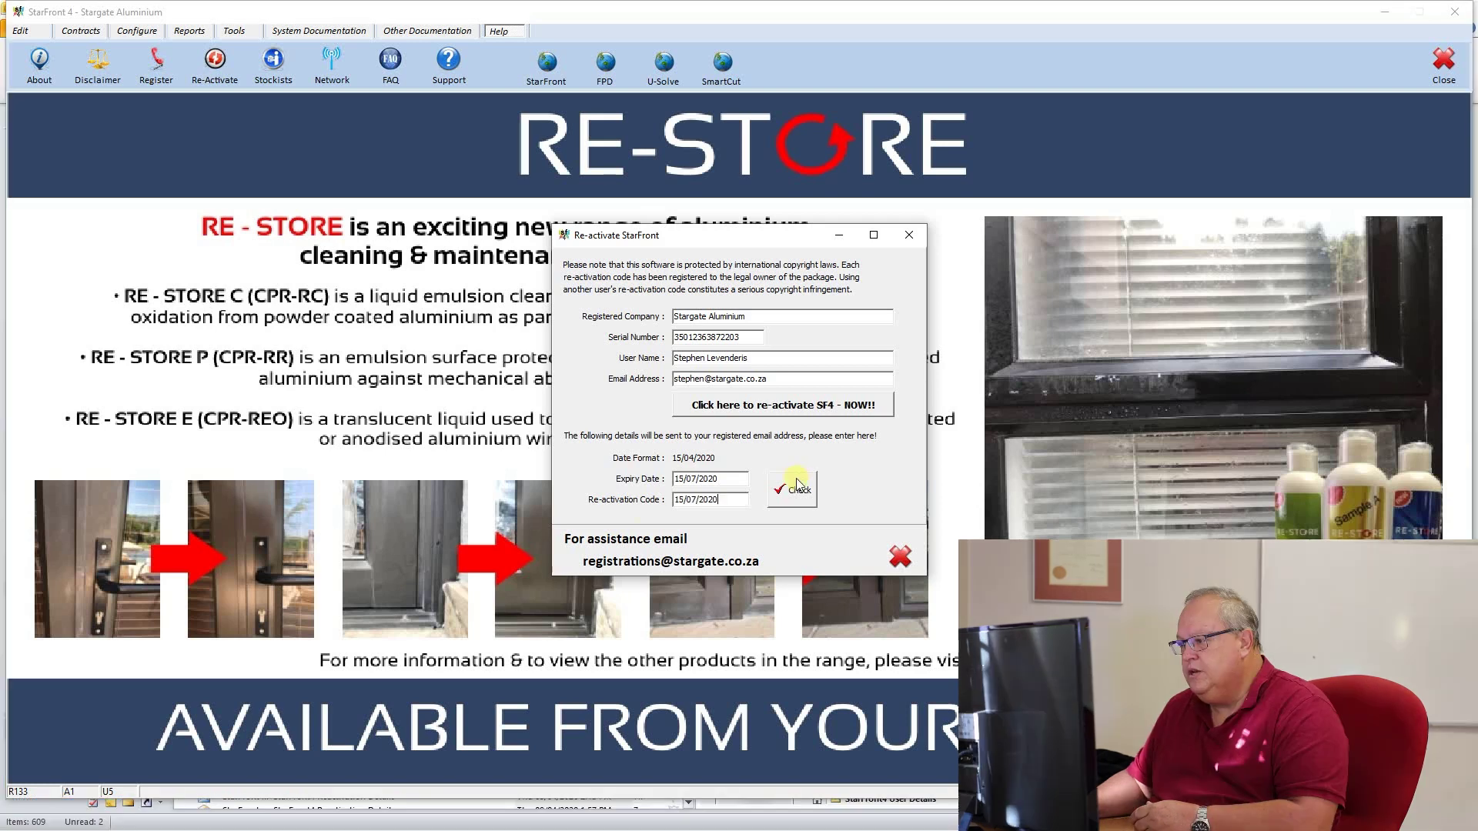
left_click(798, 485)
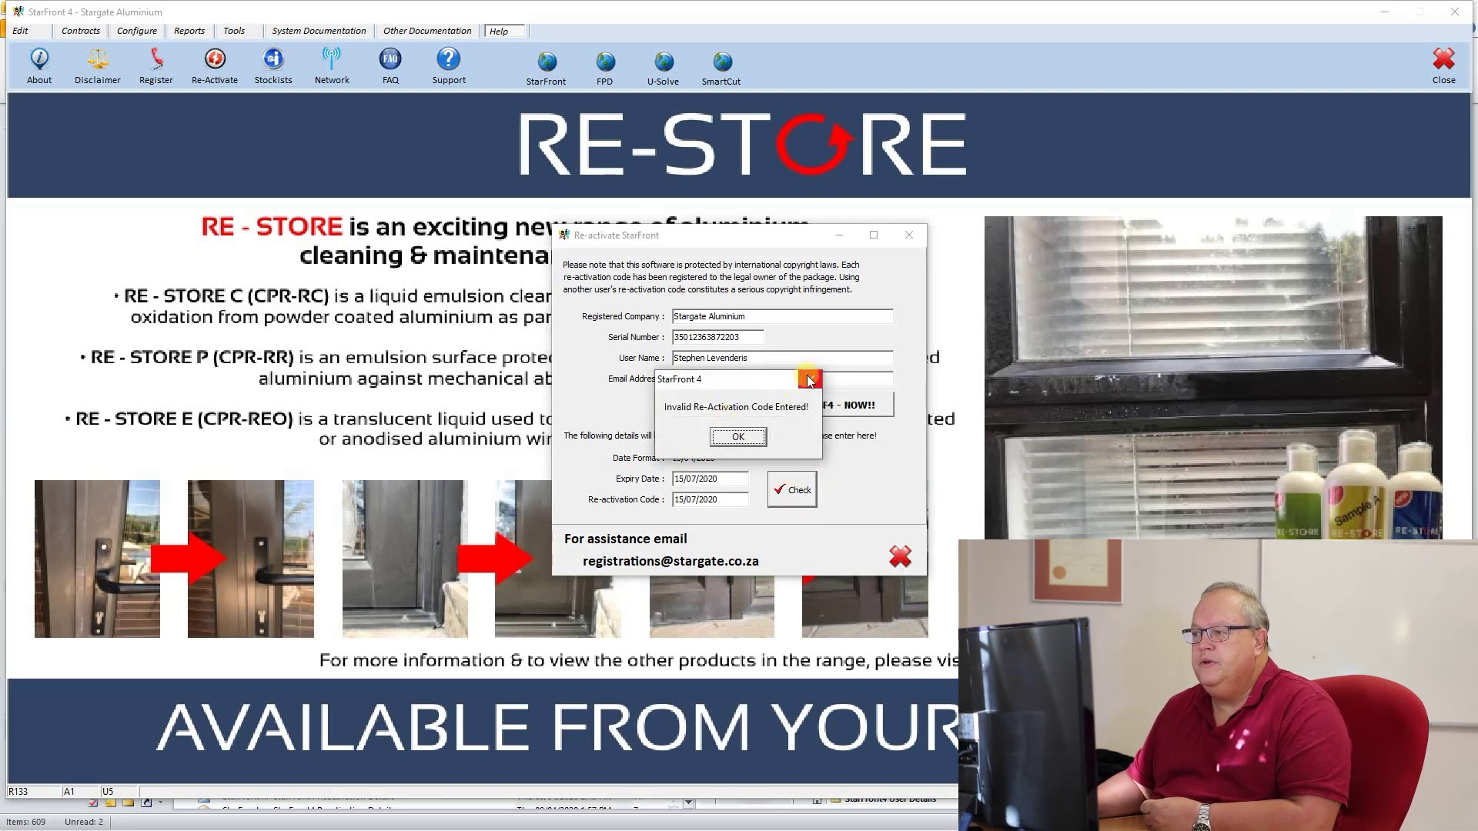
left_click(737, 437)
left_click(770, 382)
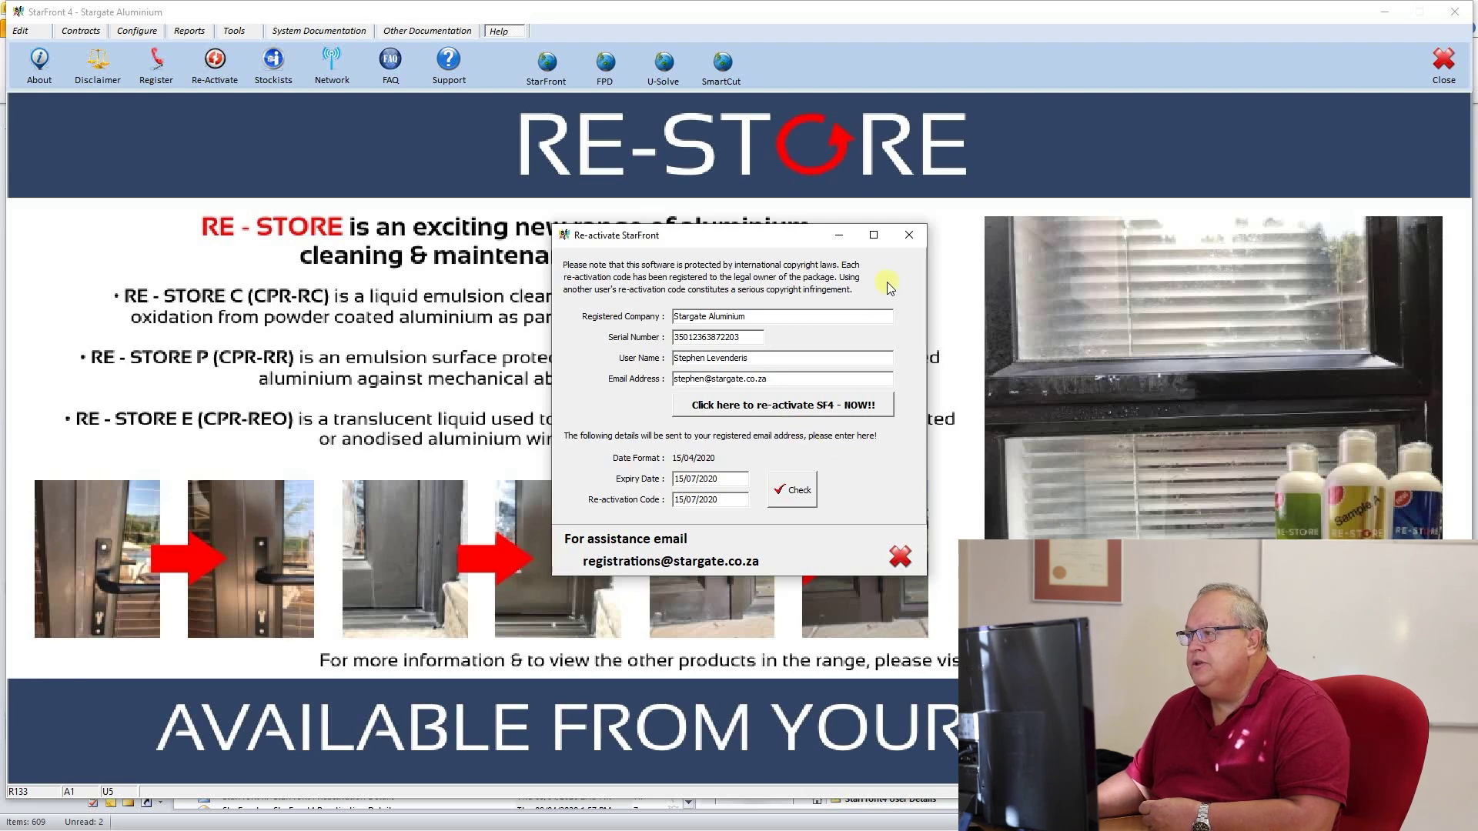
left_click(910, 235)
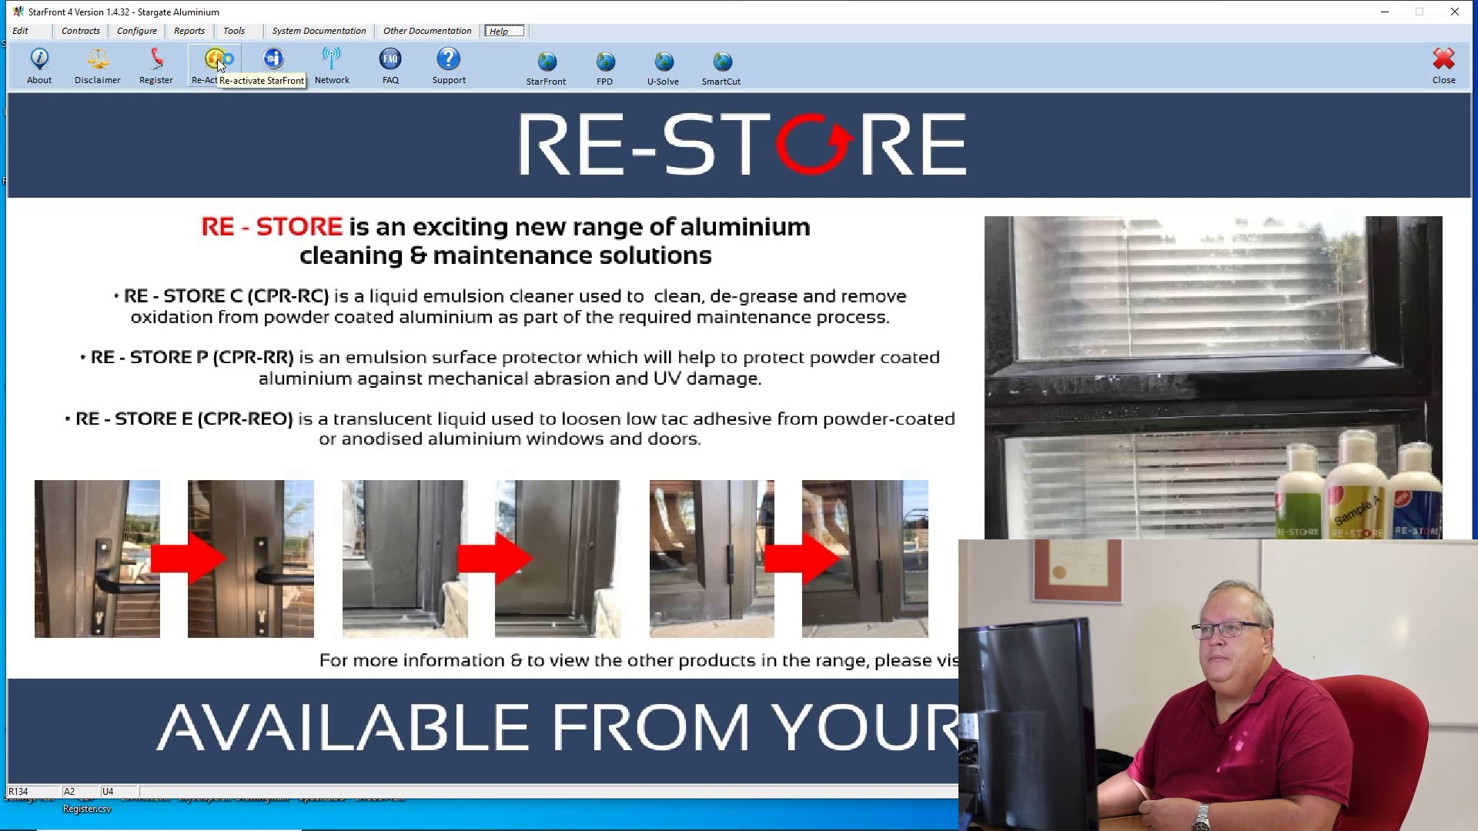
Step: Show the Stockists list, view the contact details of Conways Aluminium Profile Stockists, and close the list
left_click(275, 59)
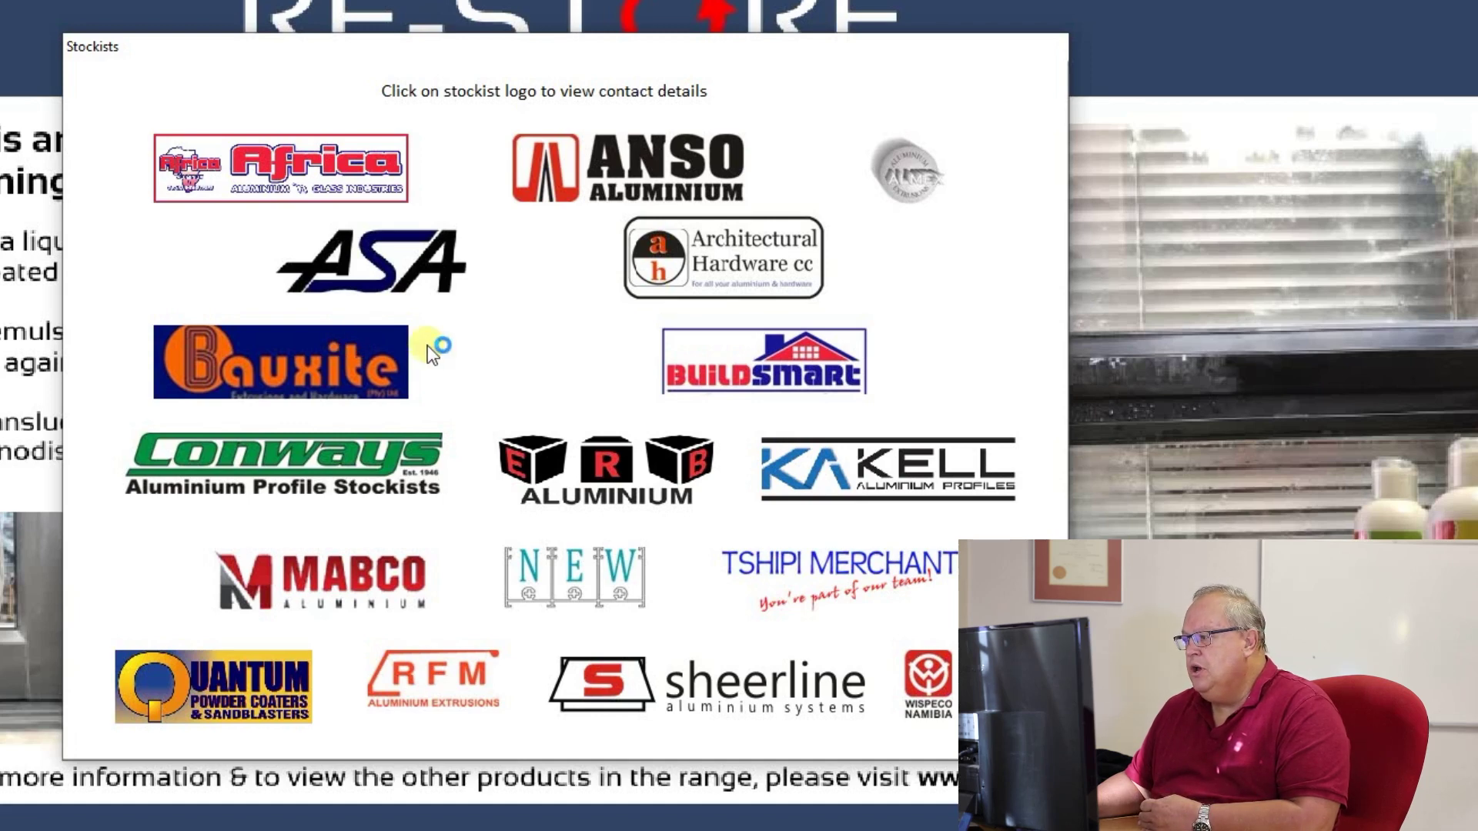
left_click(288, 446)
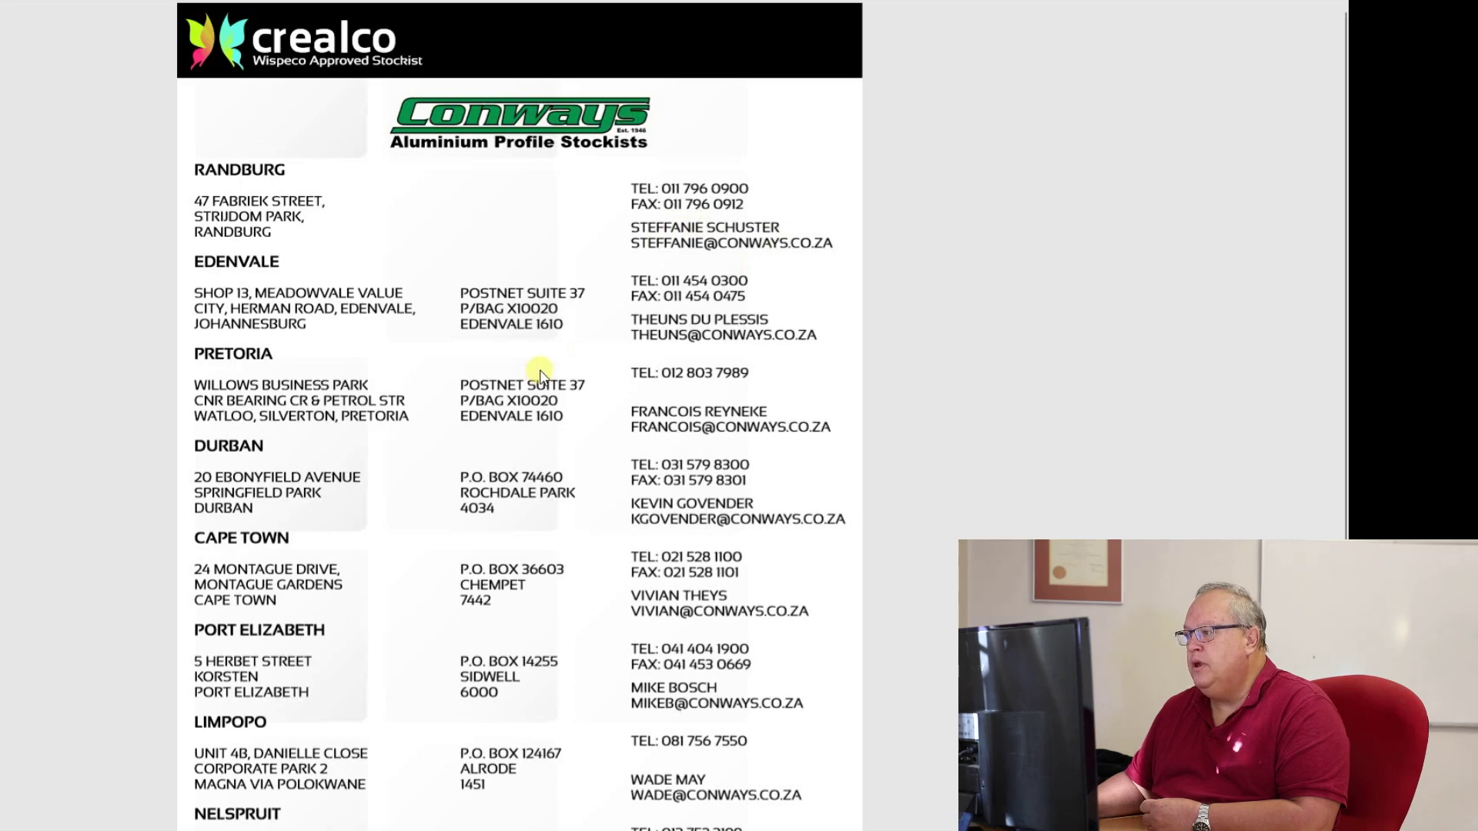
scroll(540, 375, "down", 3)
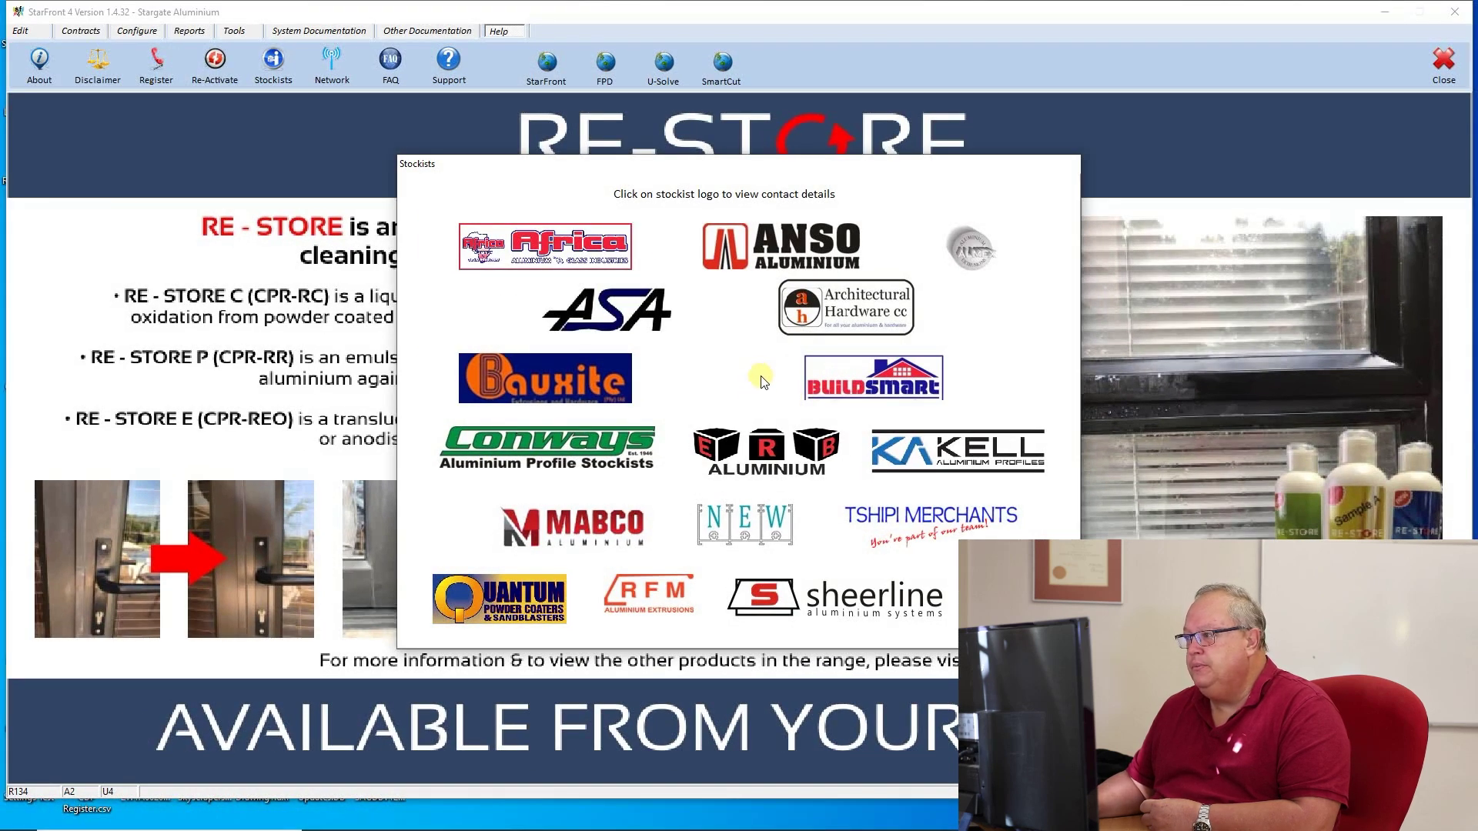
key("Escape")
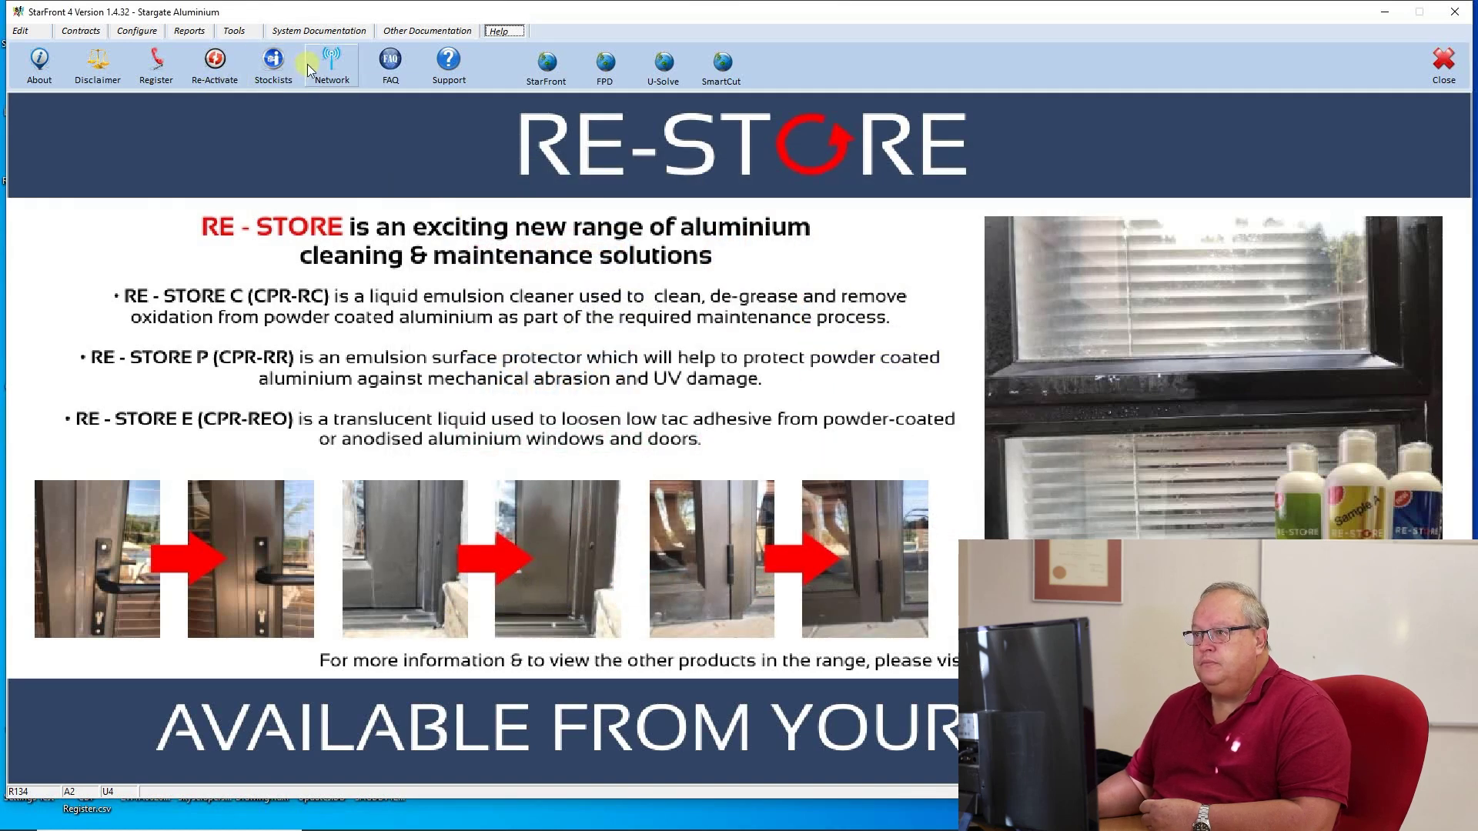
Step: Open the guide to installing StarFront4 on a network and read through its steps and the Possible Problems section
left_click(338, 60)
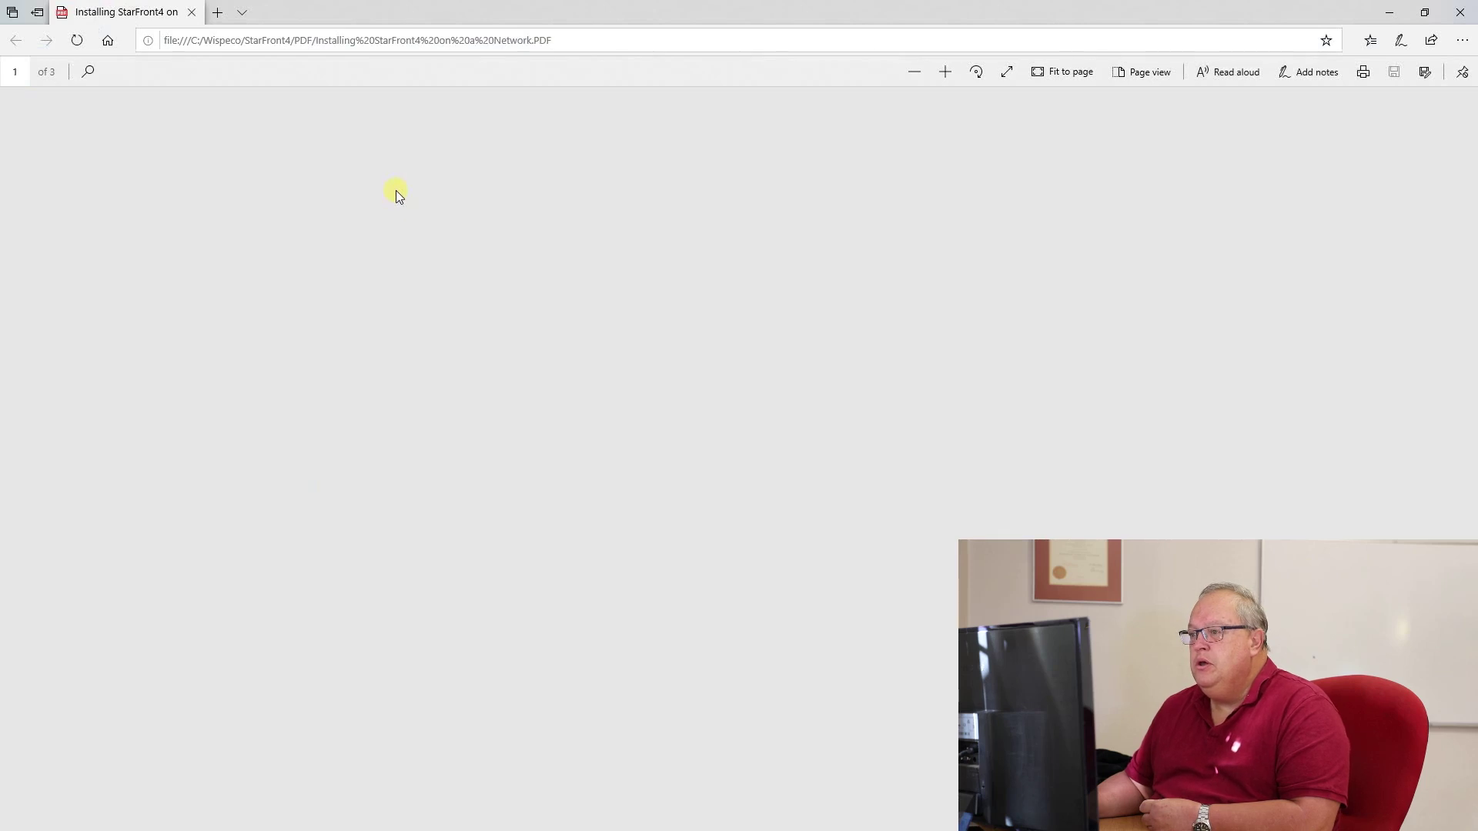
scroll(616, 264, "down", 20)
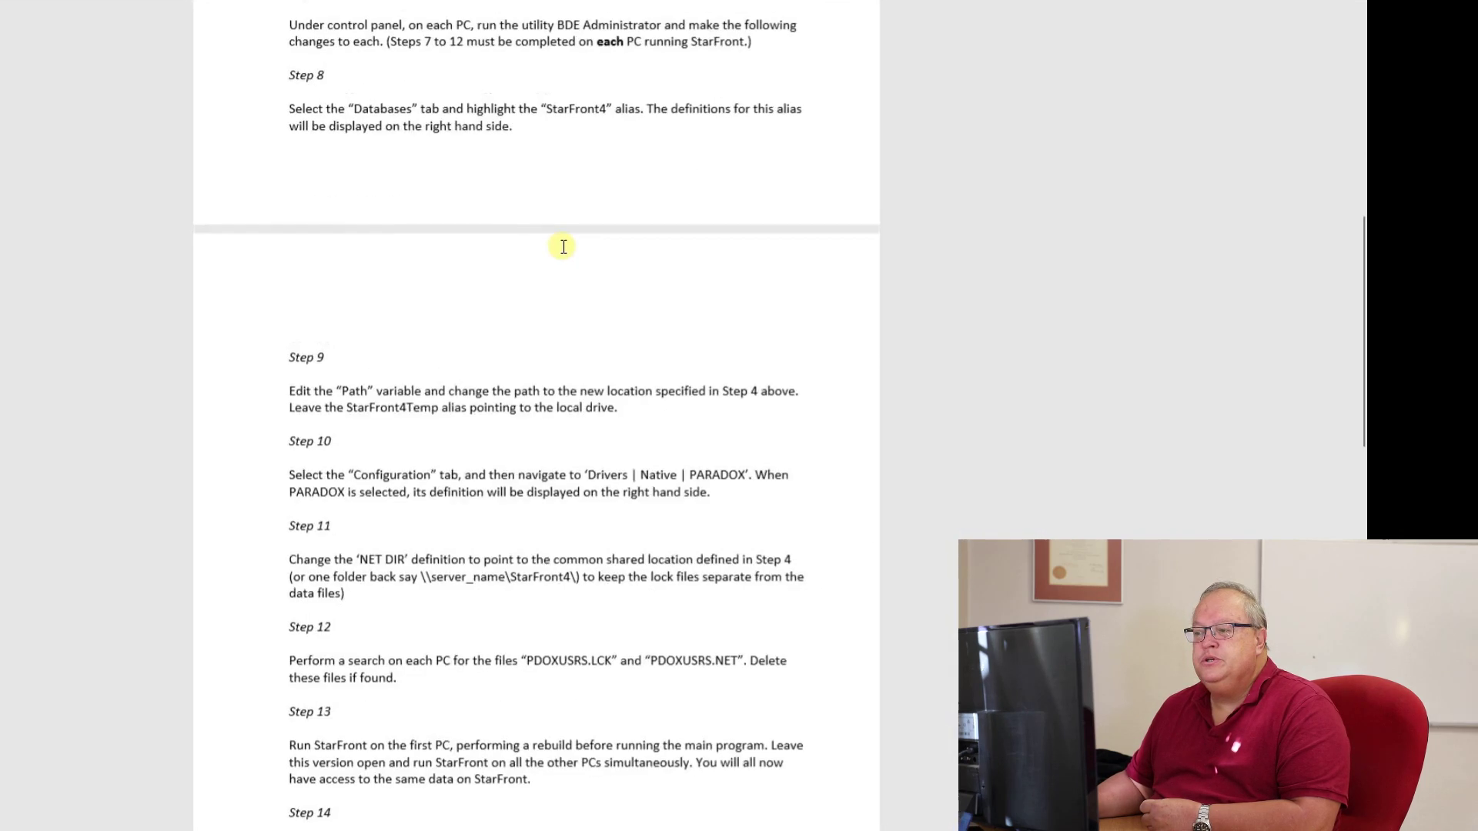
scroll(557, 245, "up", 20)
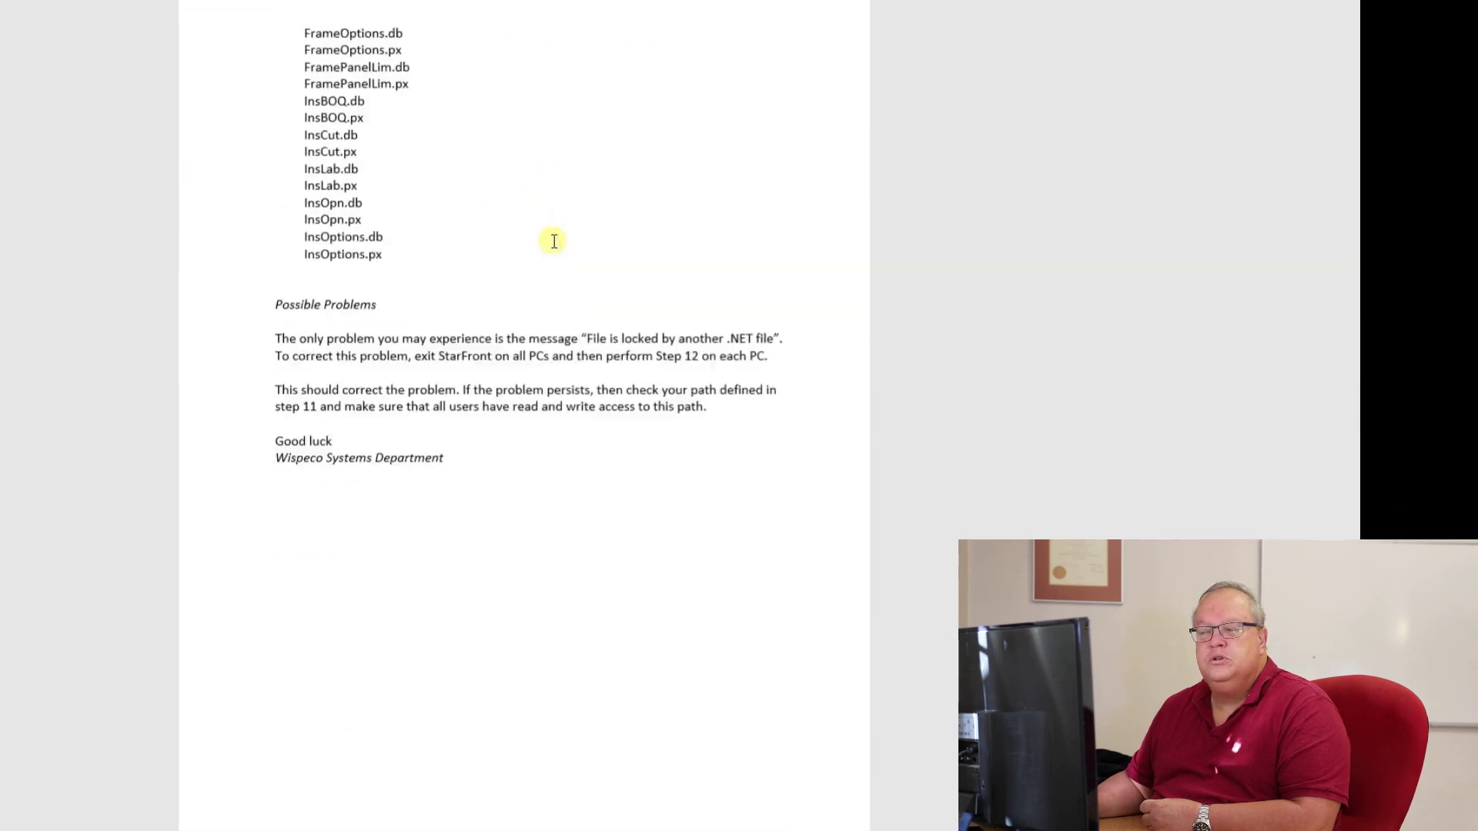
scroll(554, 241, "up", 2)
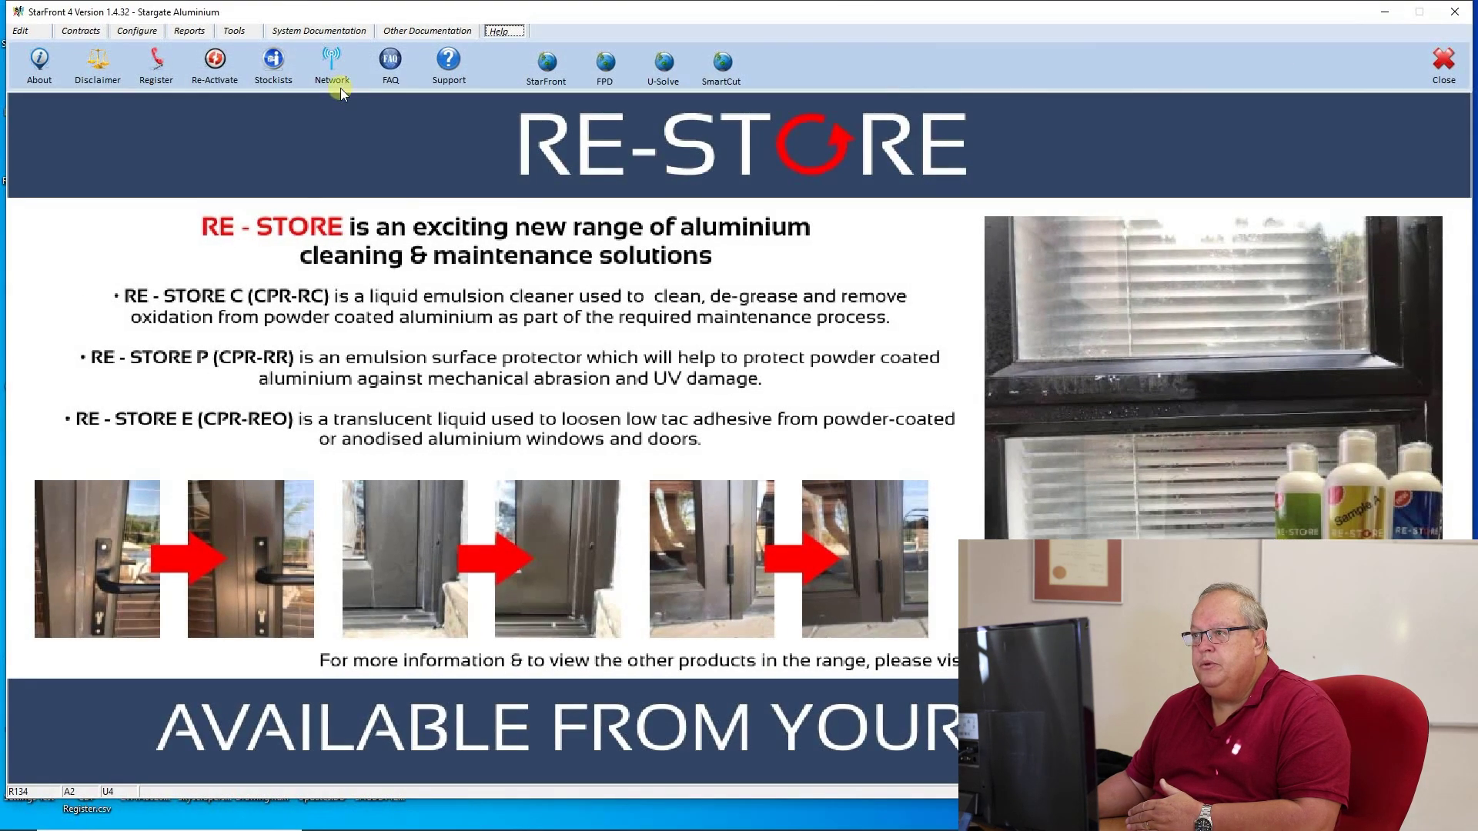
Step: Go through the frequently asked questions PDFs, from changing the currency to setting the correct options for SF4 automatic updates
left_click(391, 63)
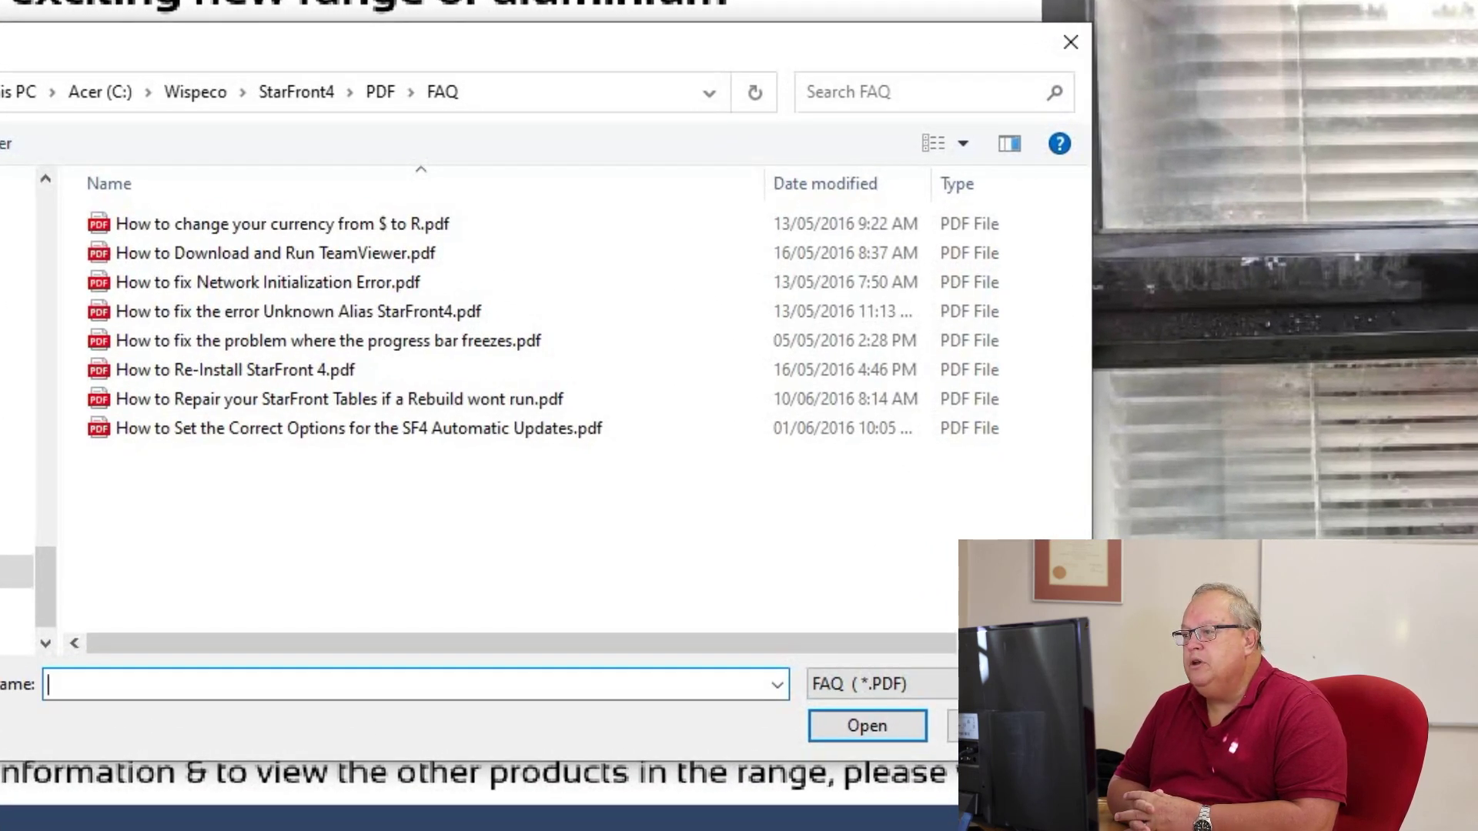
left_click(252, 227)
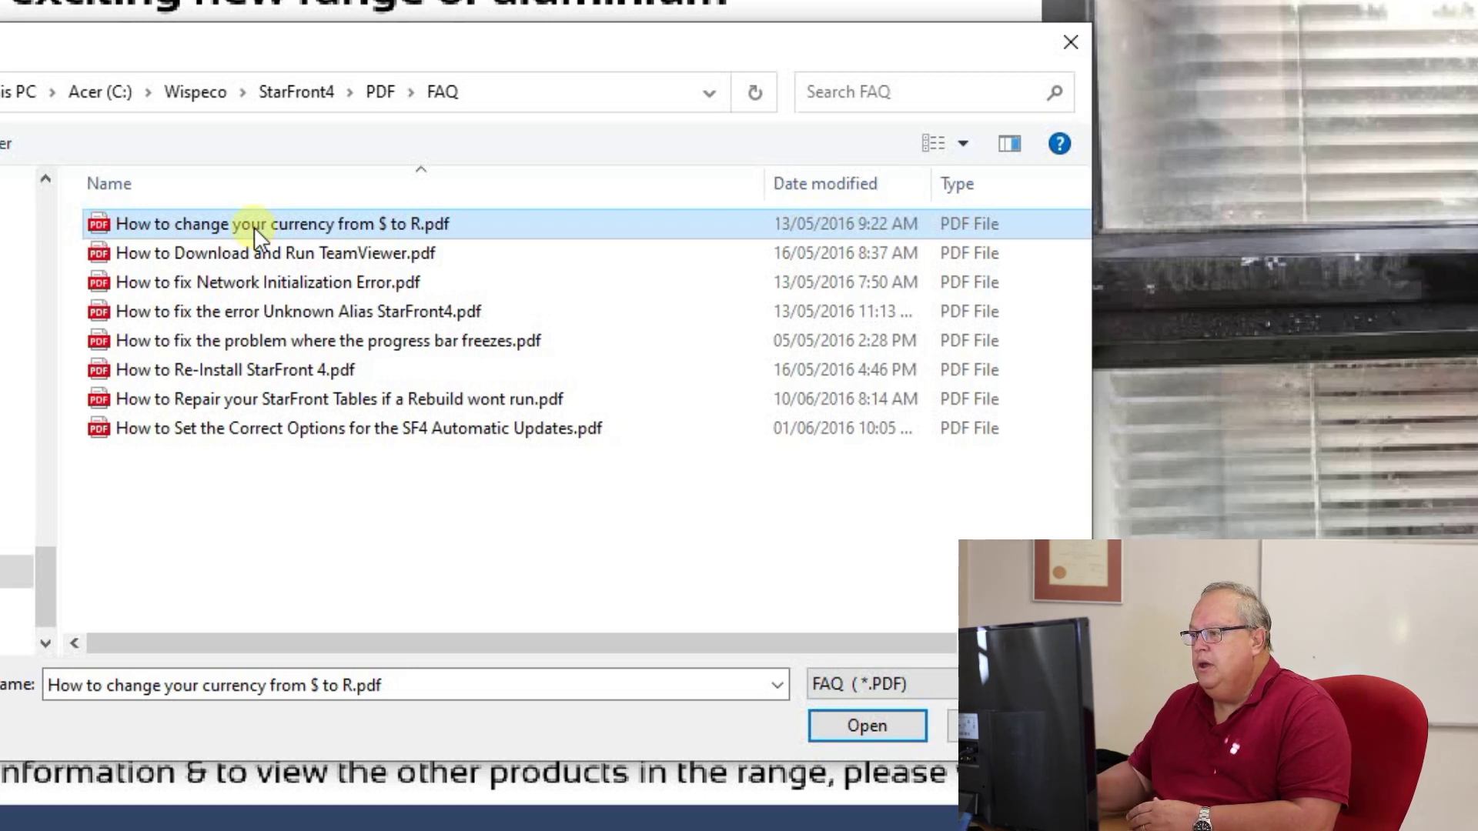
left_click(297, 253)
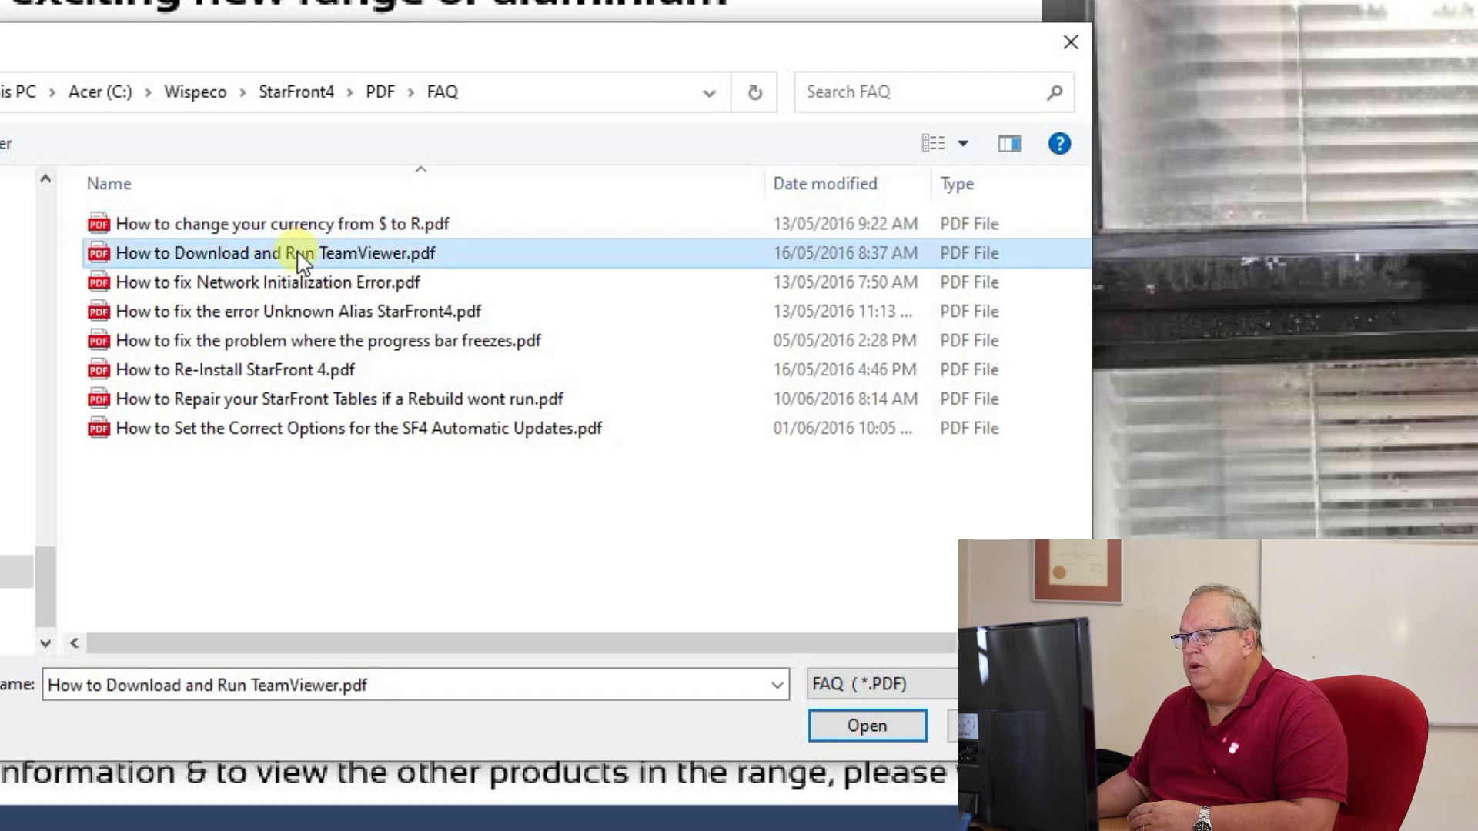
left_click(298, 282)
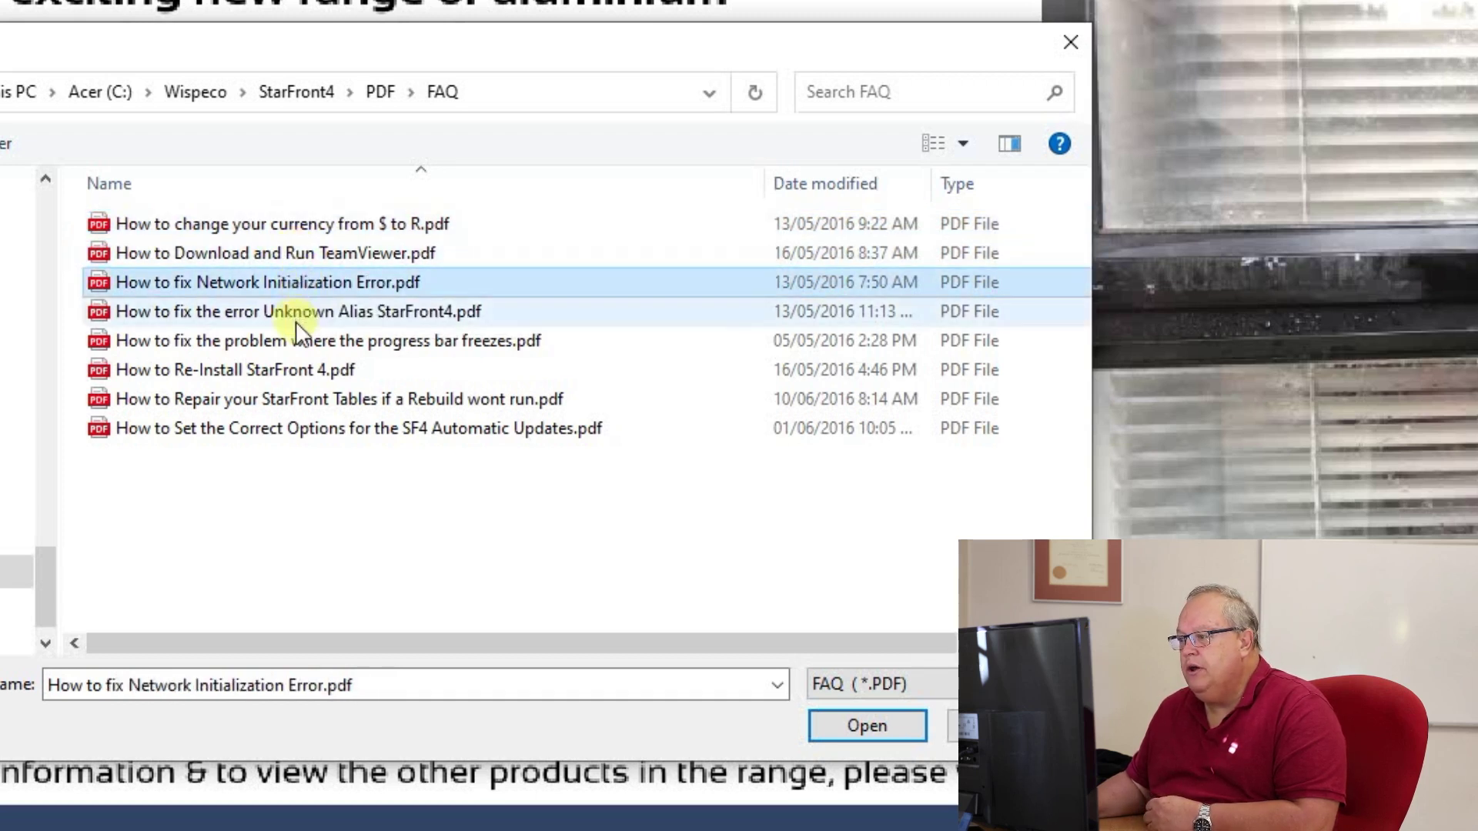
left_click(297, 309)
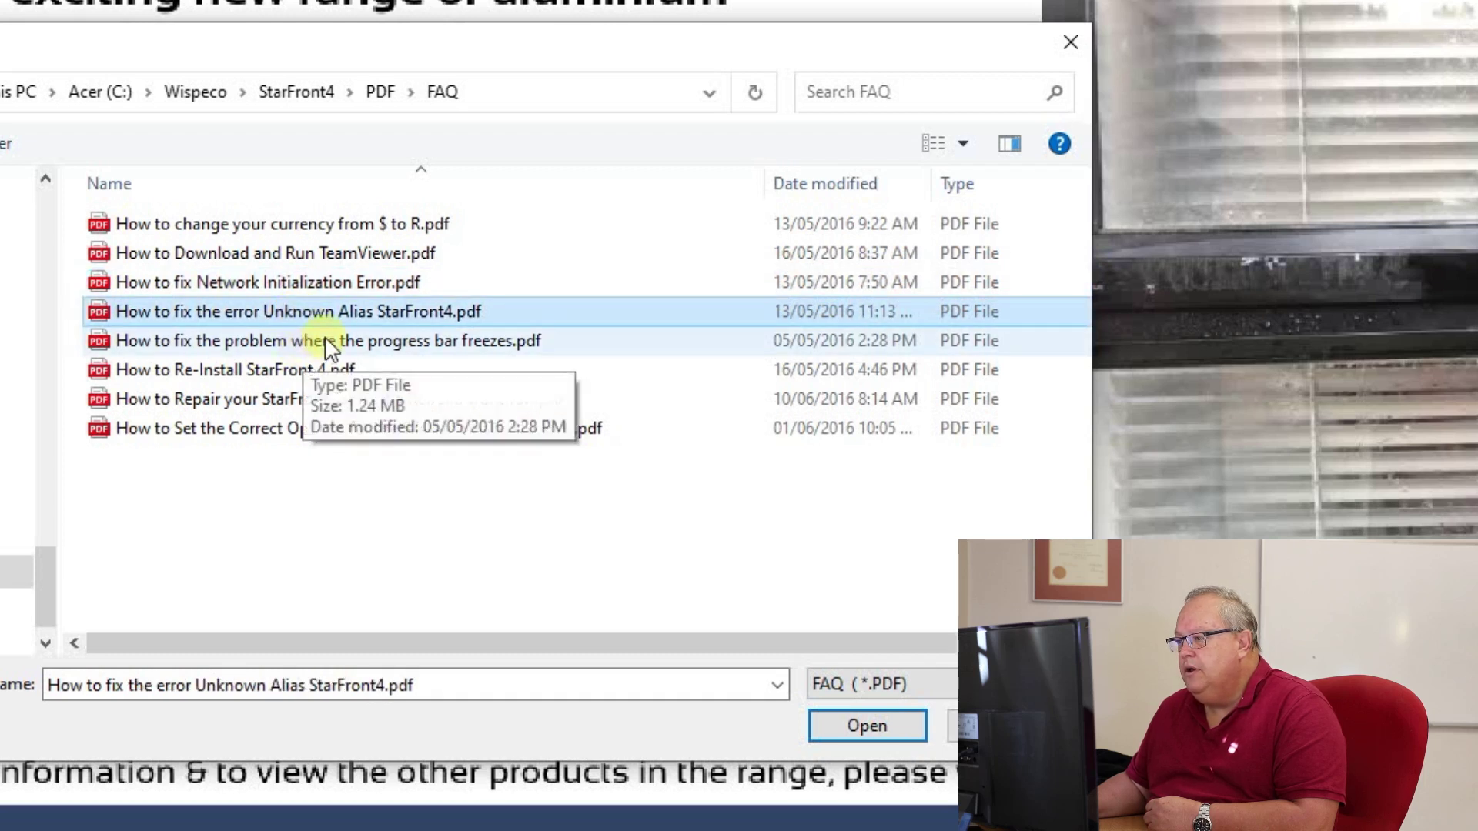
left_click(229, 368)
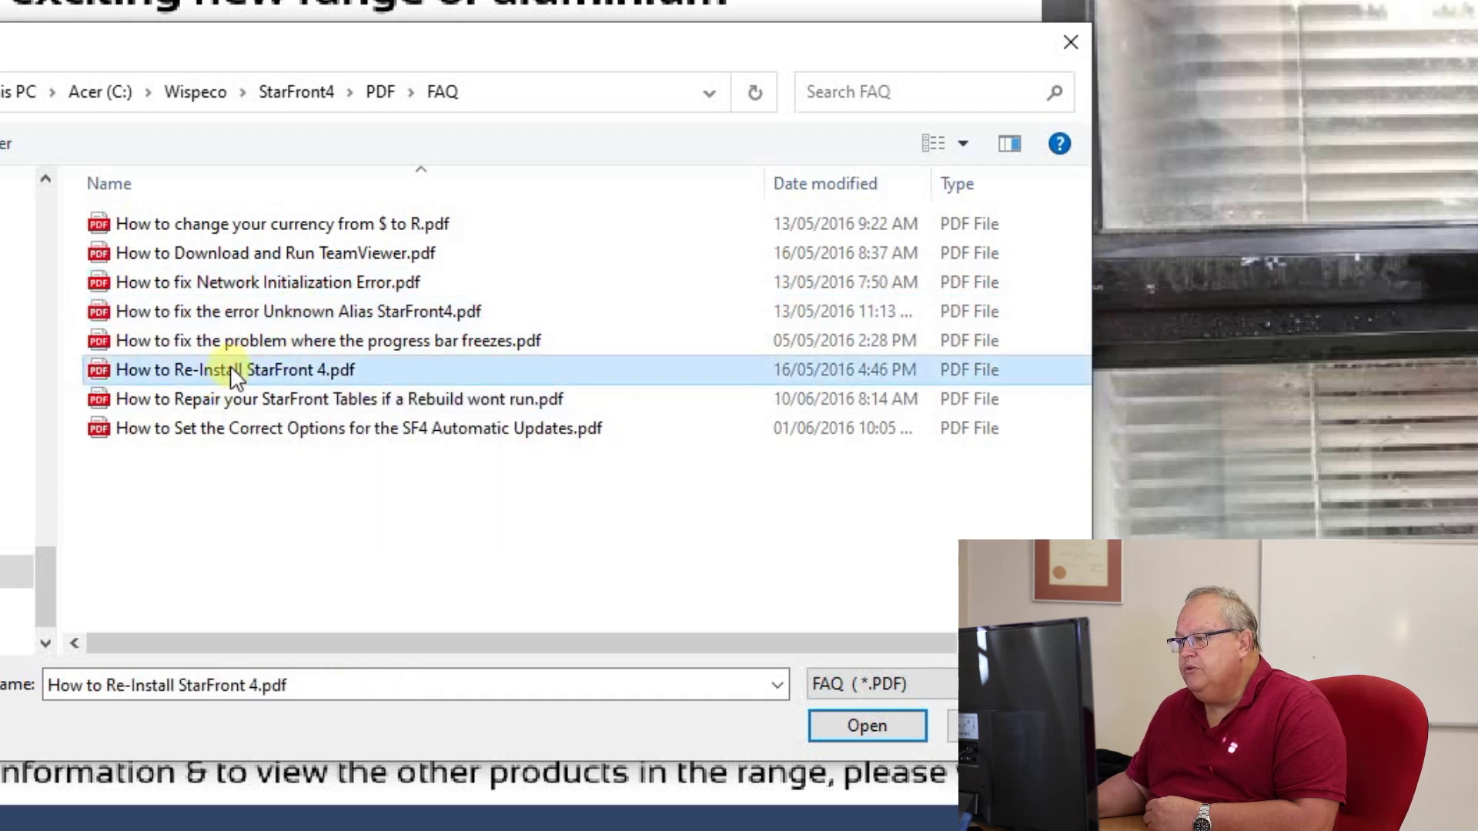
left_click(294, 398)
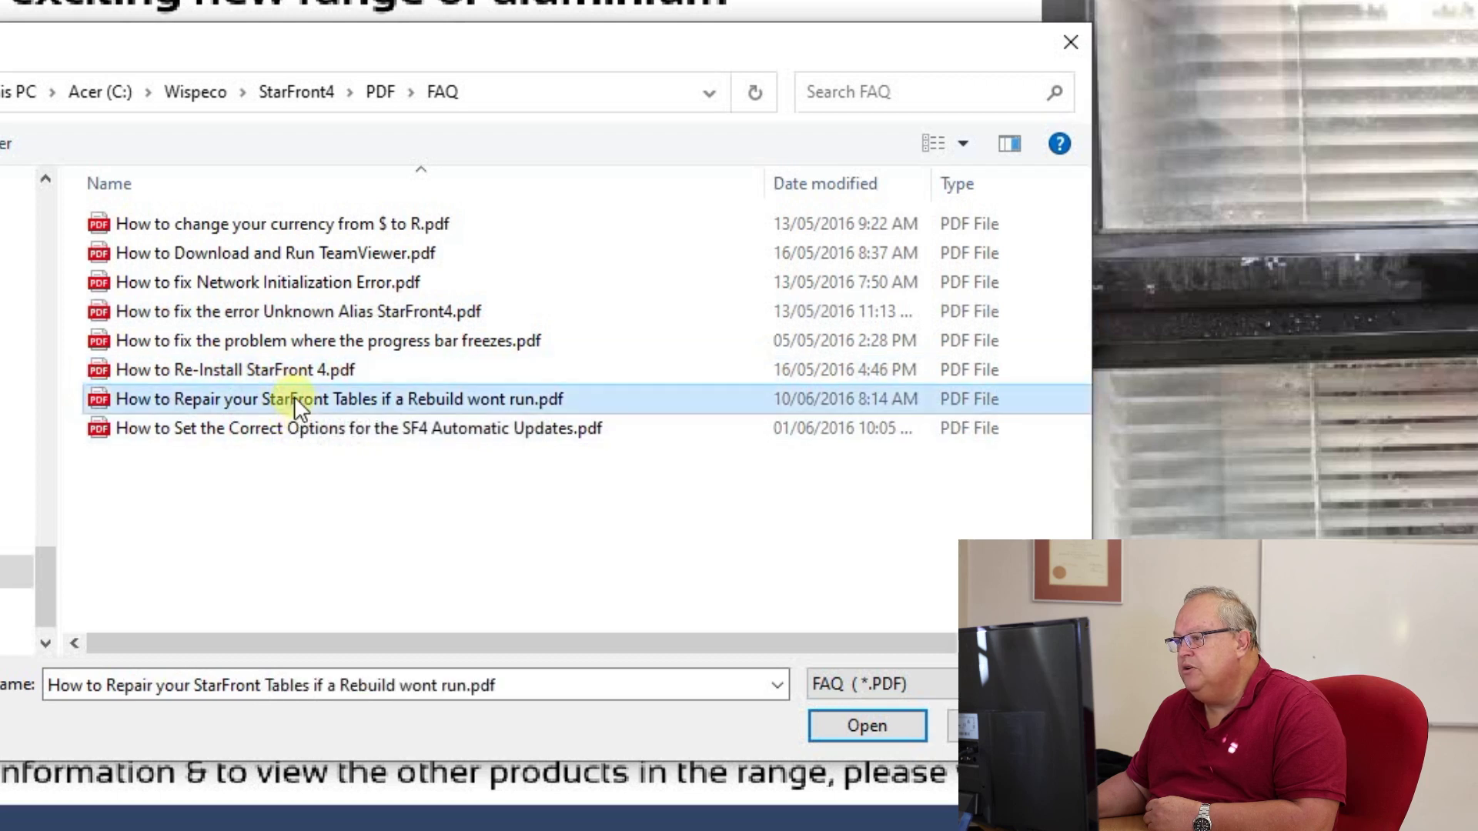
left_click(350, 432)
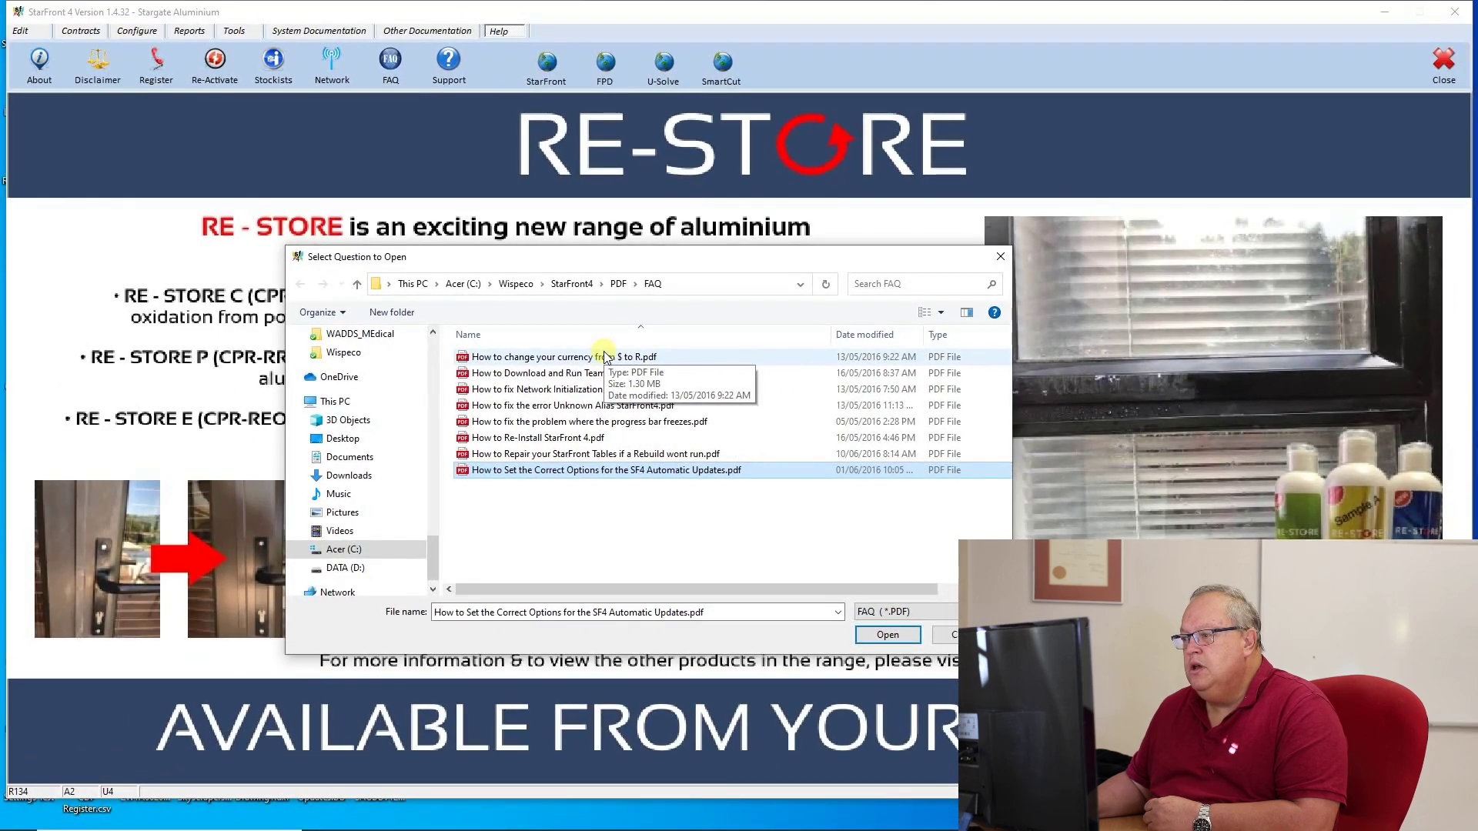
Step: Open "How to change your currency from $ to R.pdf", read the Windows 7 and Windows 10 instructions, and close it
double_click(604, 356)
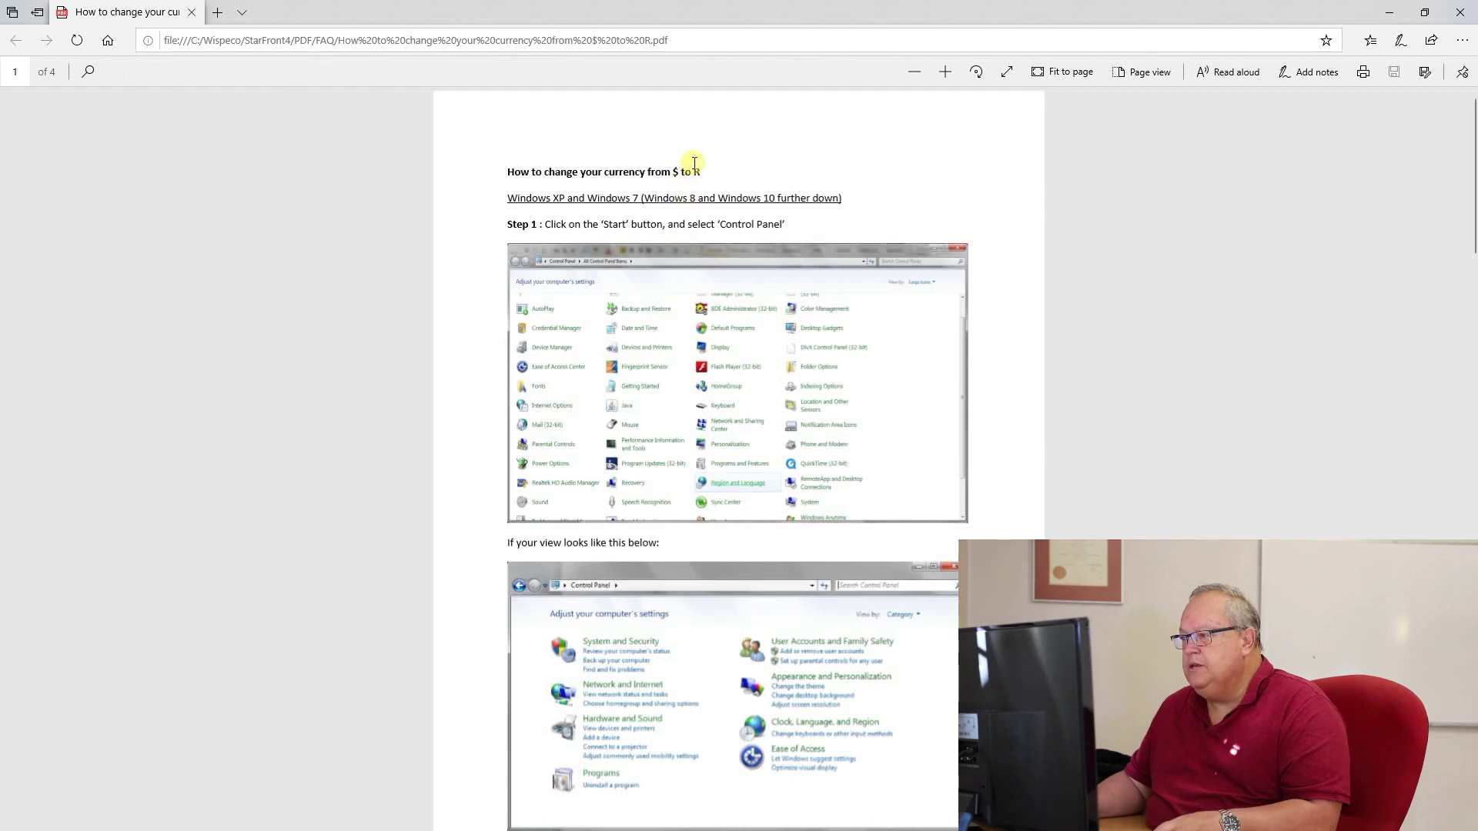
scroll(694, 163, "up", 2)
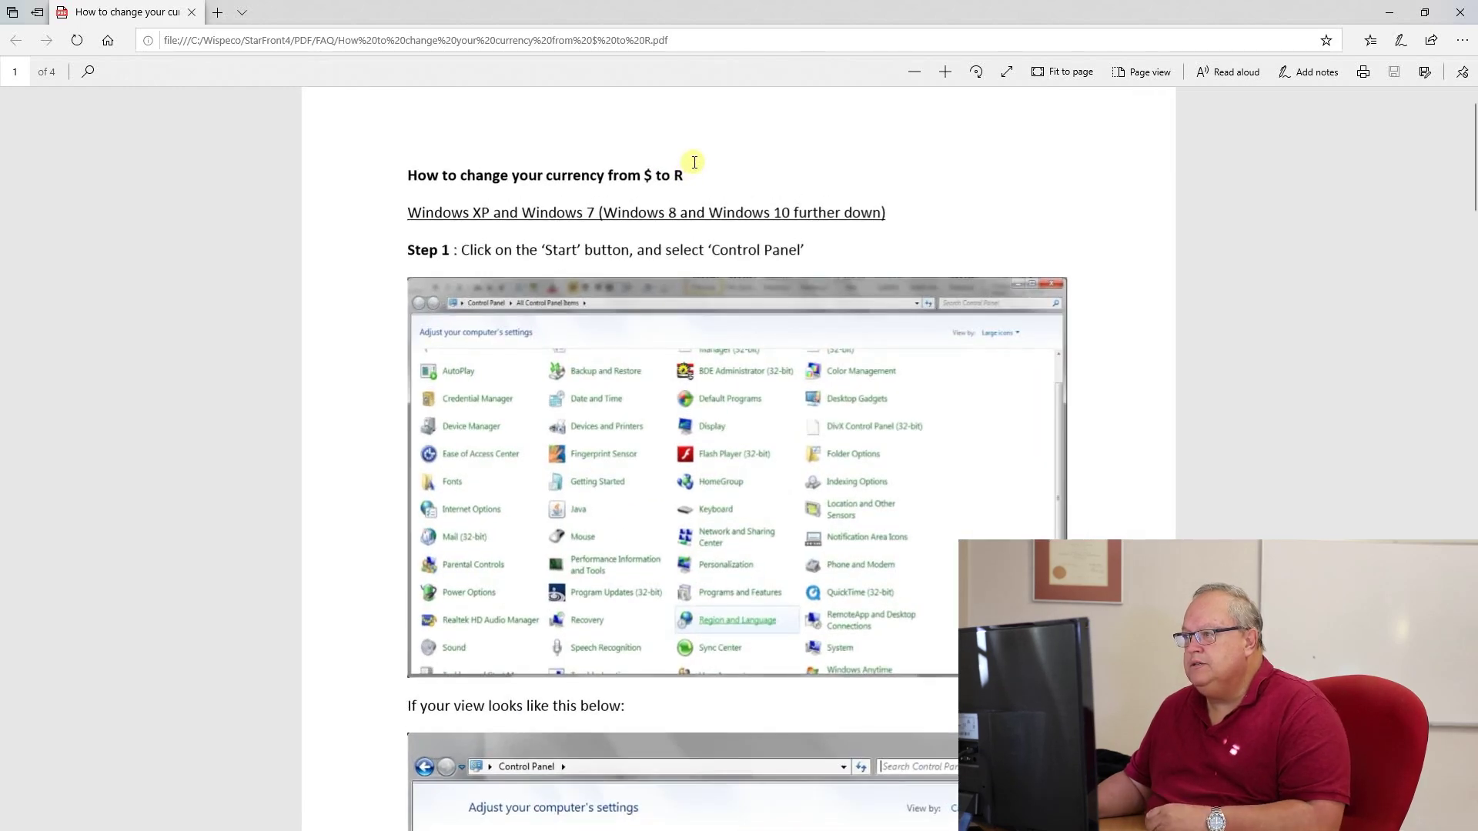
scroll(694, 164, "down", 7)
scroll(693, 161, "down", 16)
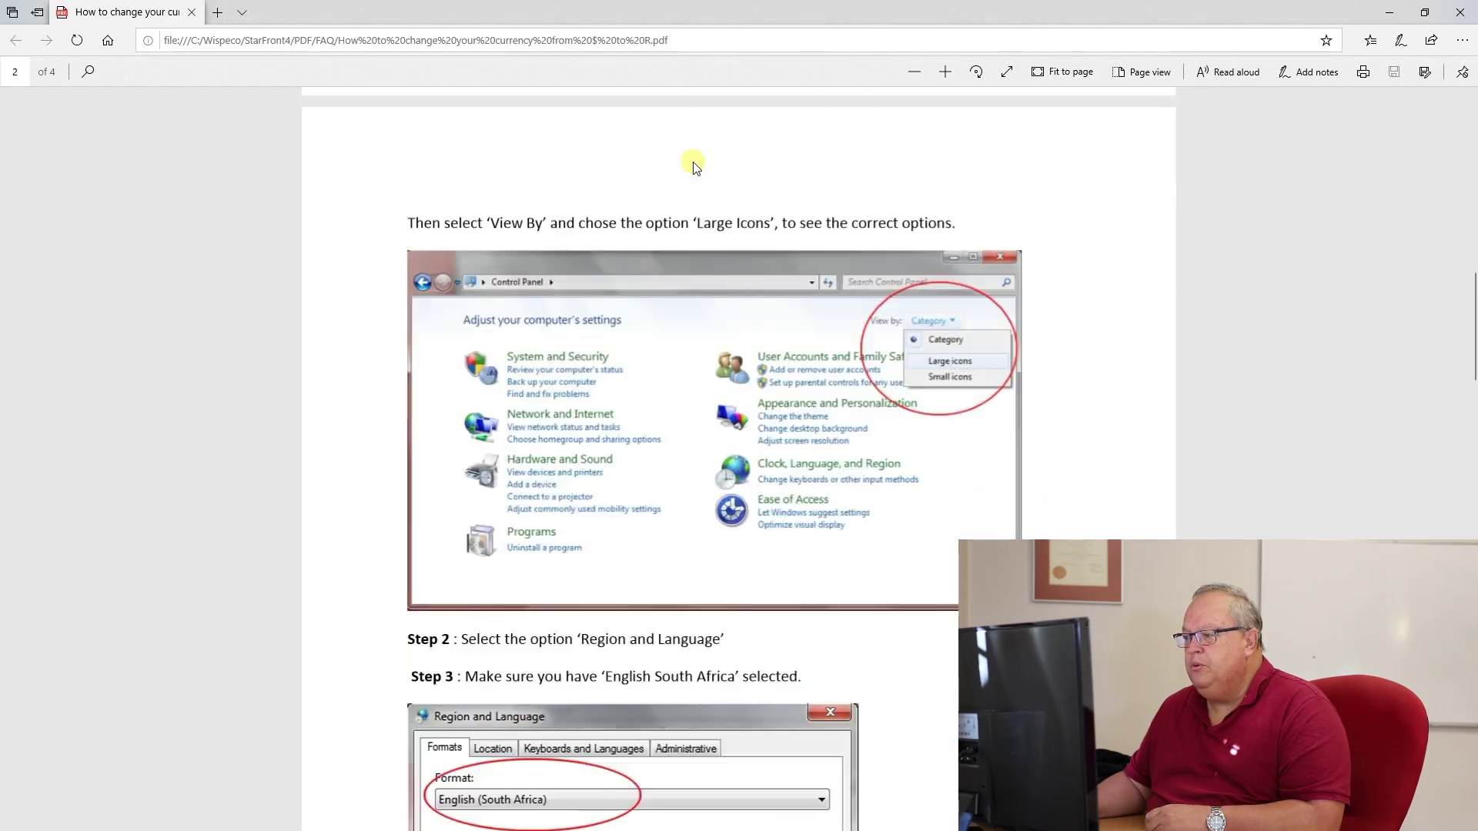
scroll(693, 162, "down", 18)
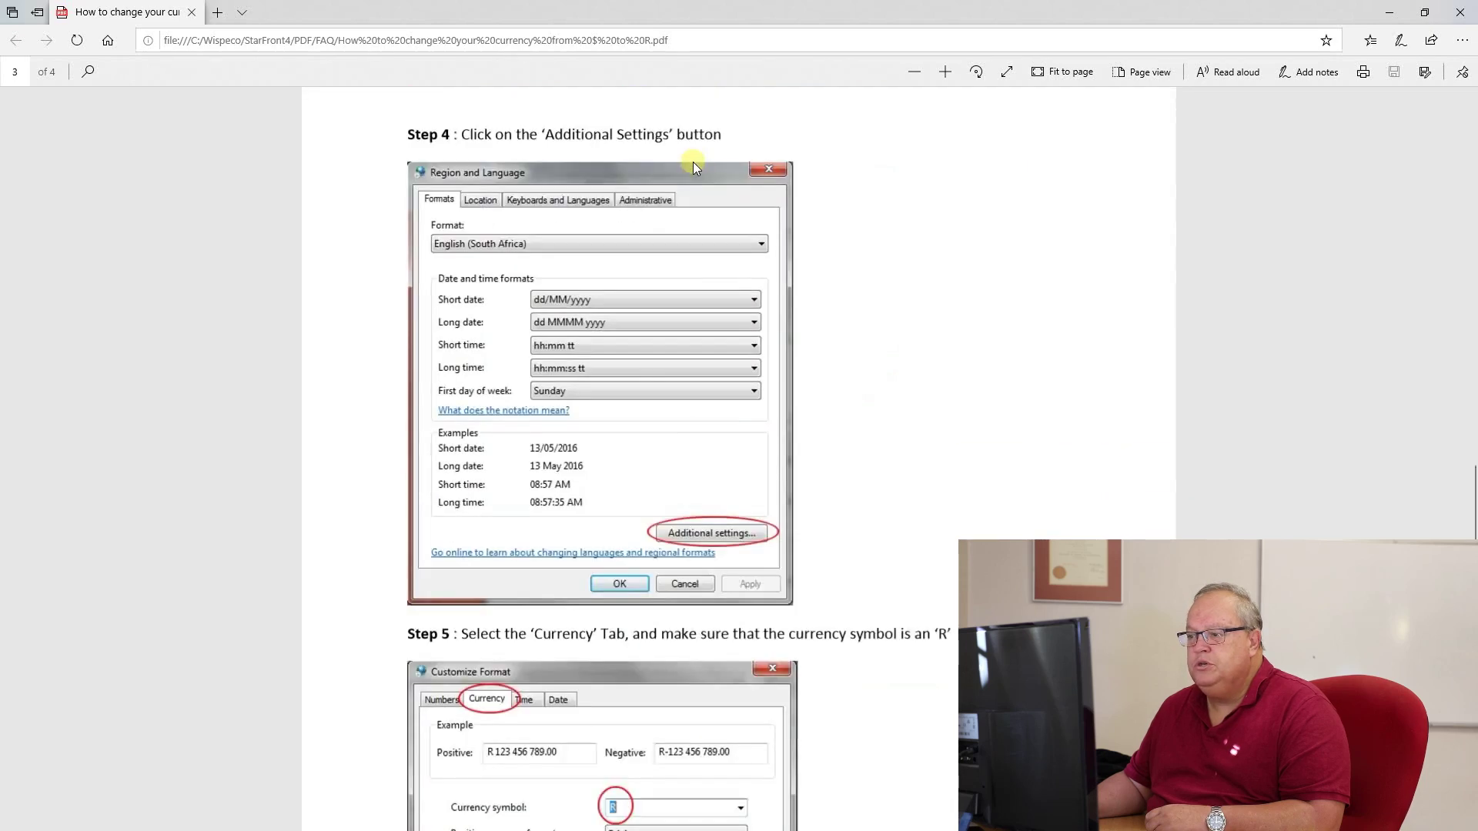
scroll(693, 162, "down", 14)
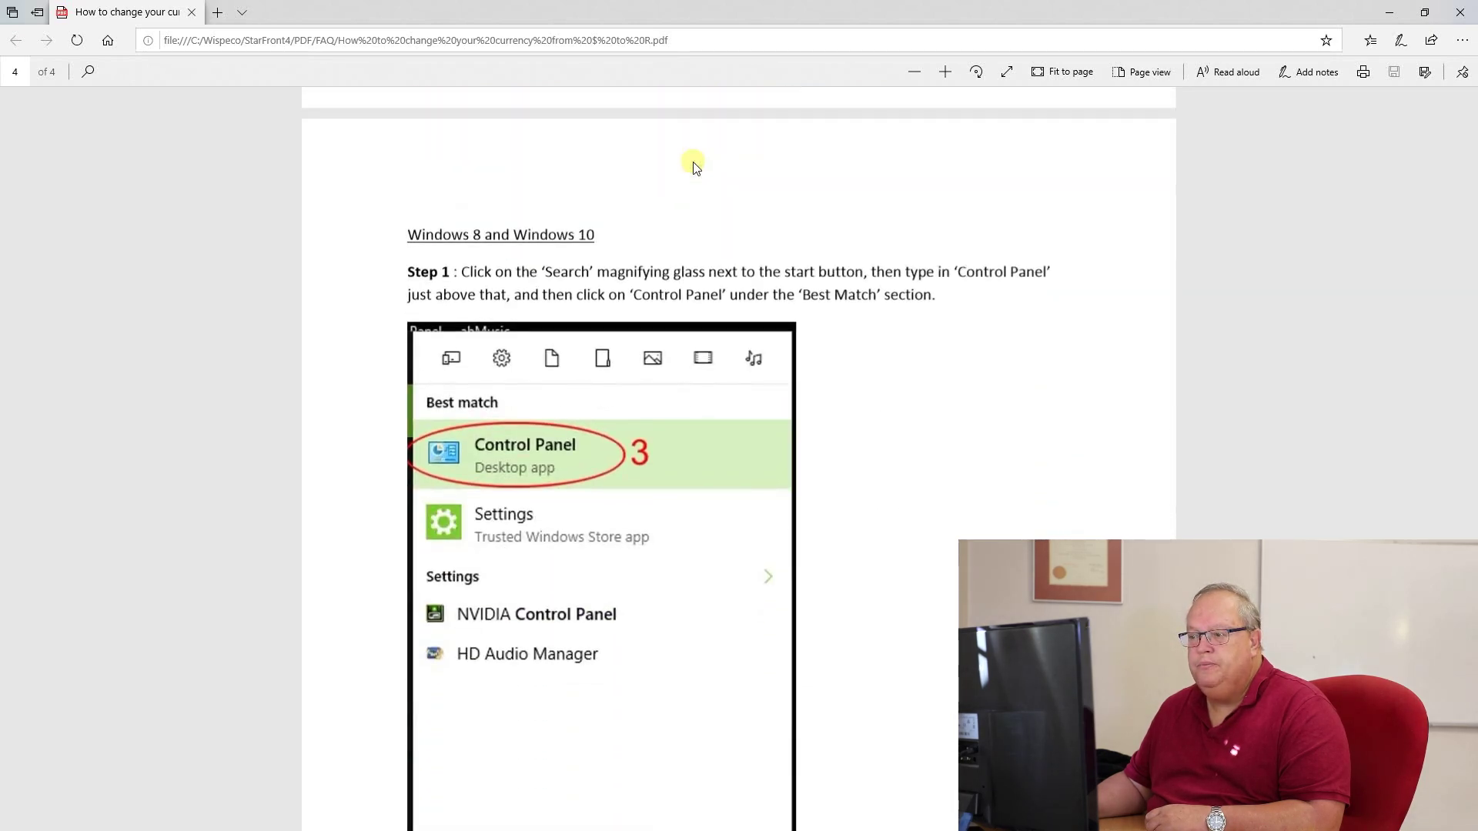
scroll(693, 163, "up", 12)
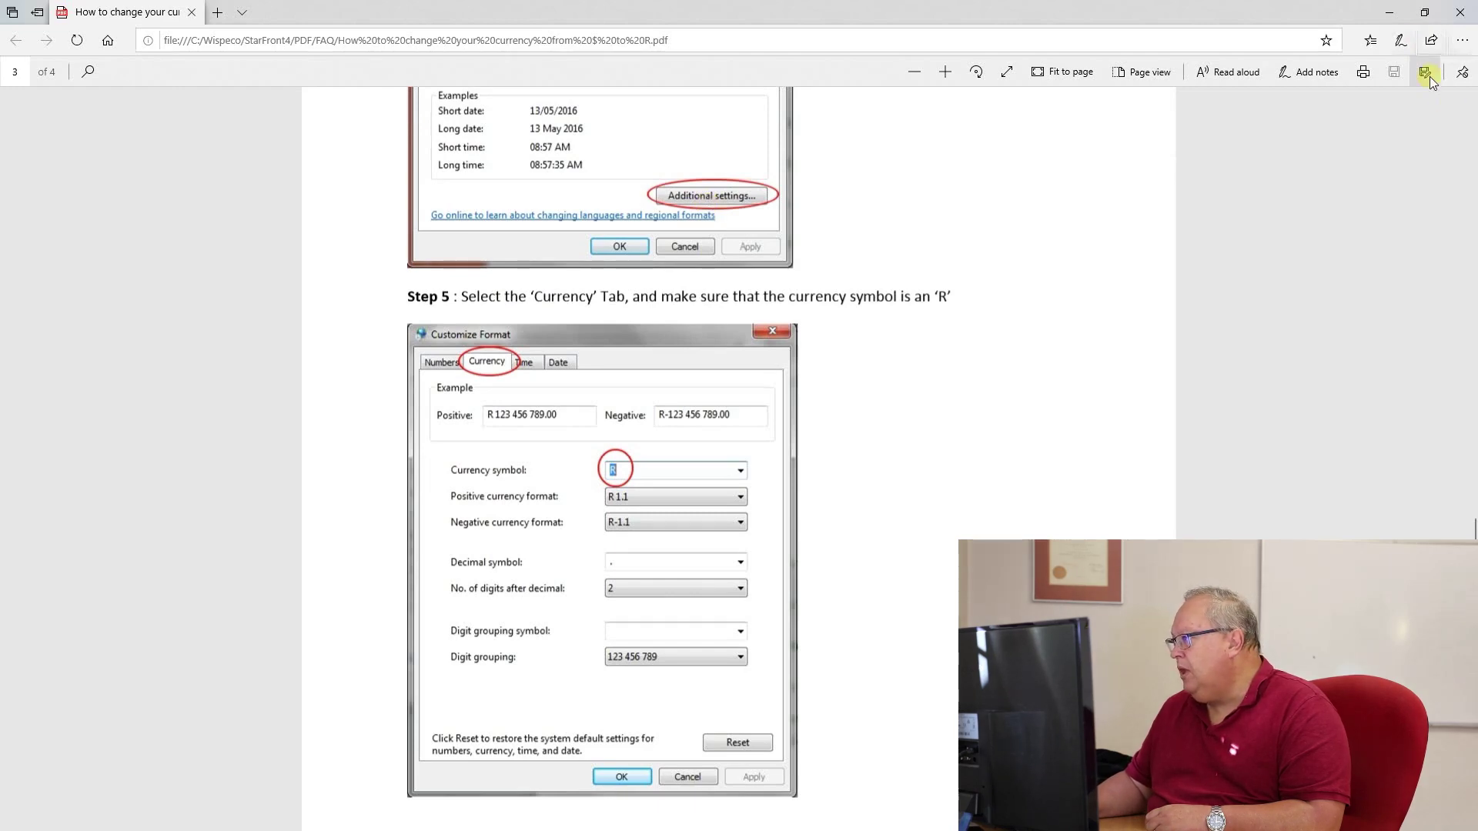
left_click(1460, 11)
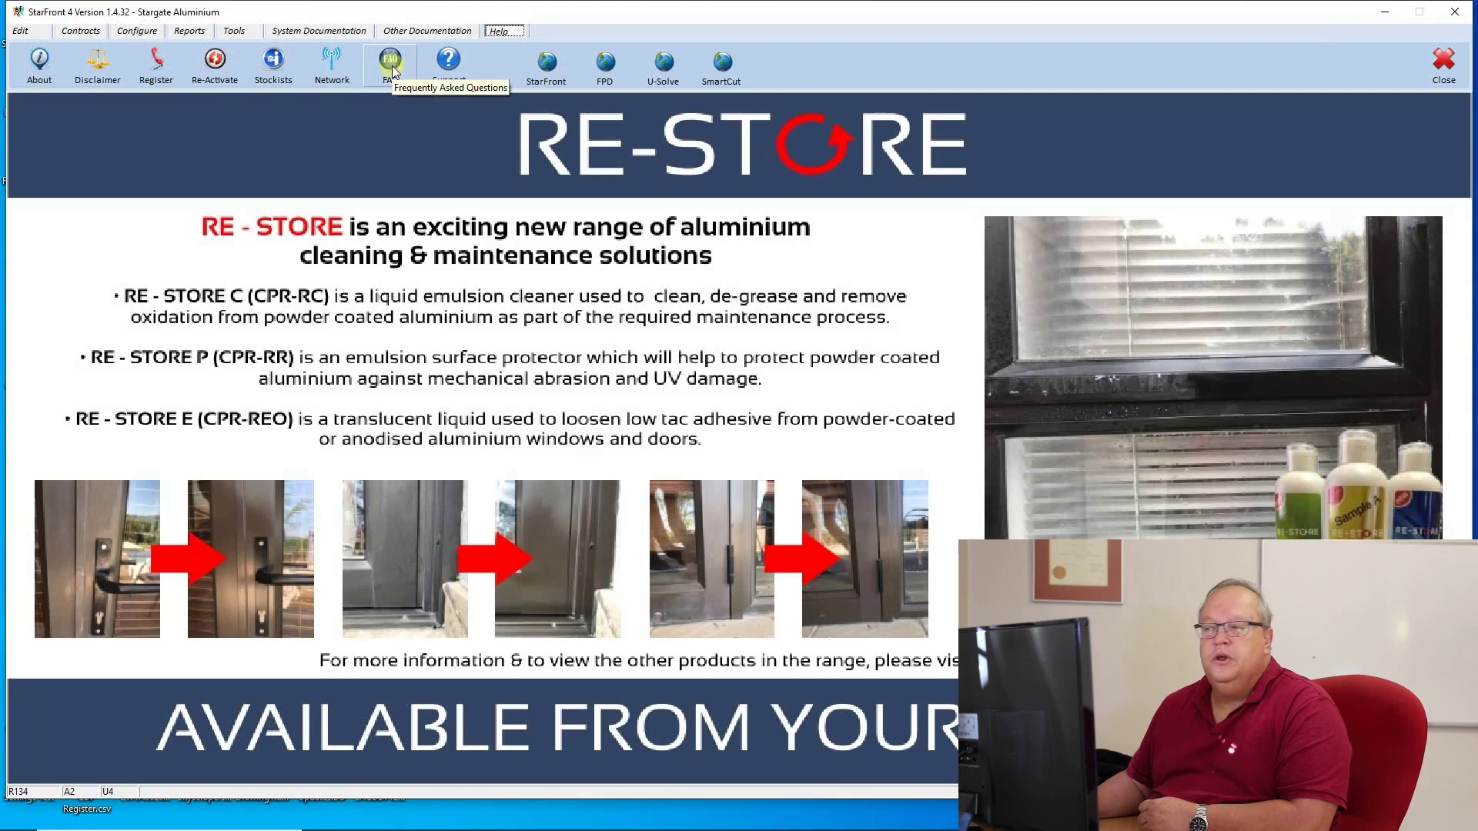
Step: Review the StarFront Support contact information and its Team Viewer download link
left_click(449, 61)
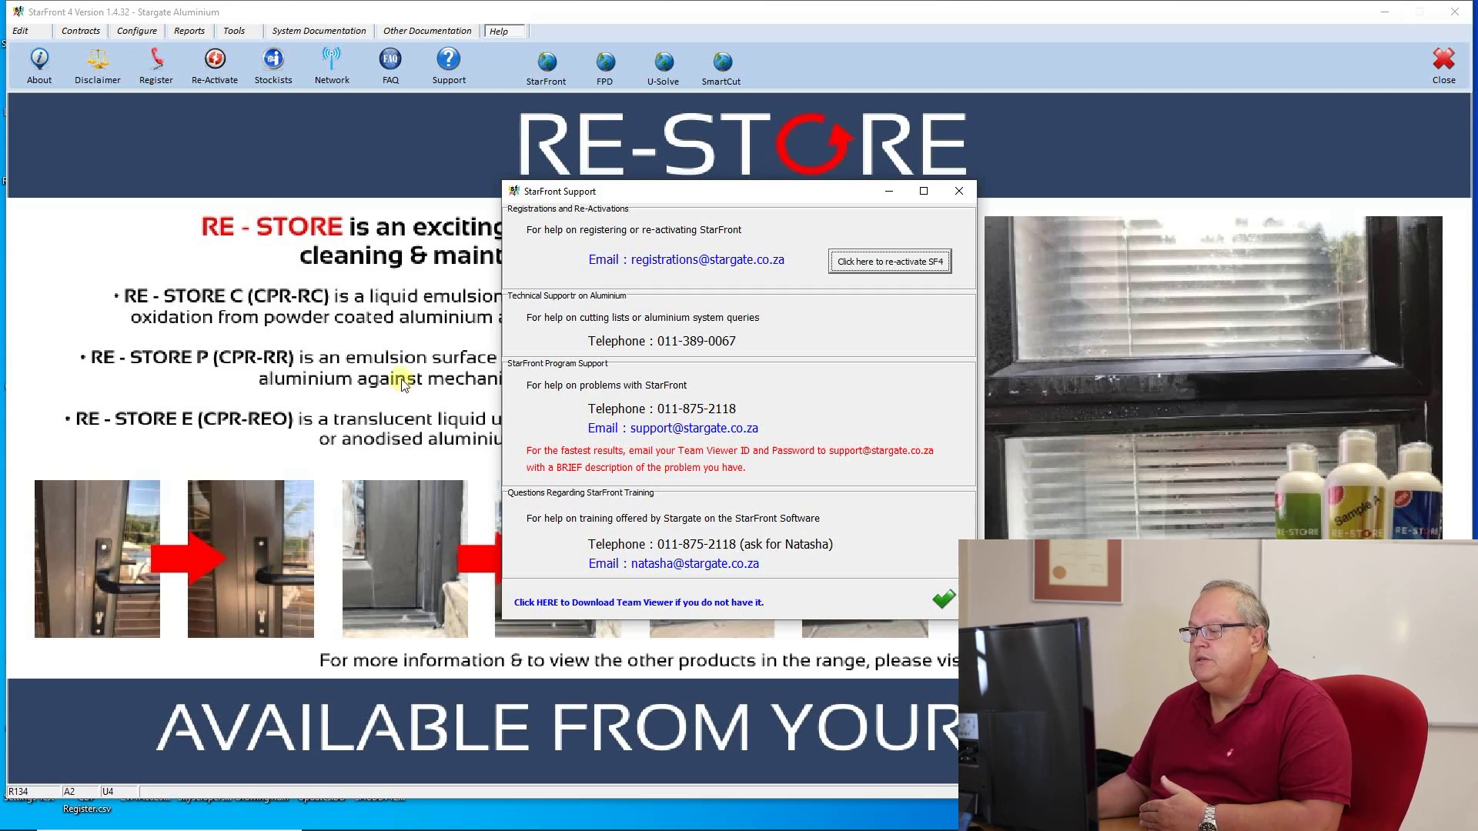
left_click(521, 603)
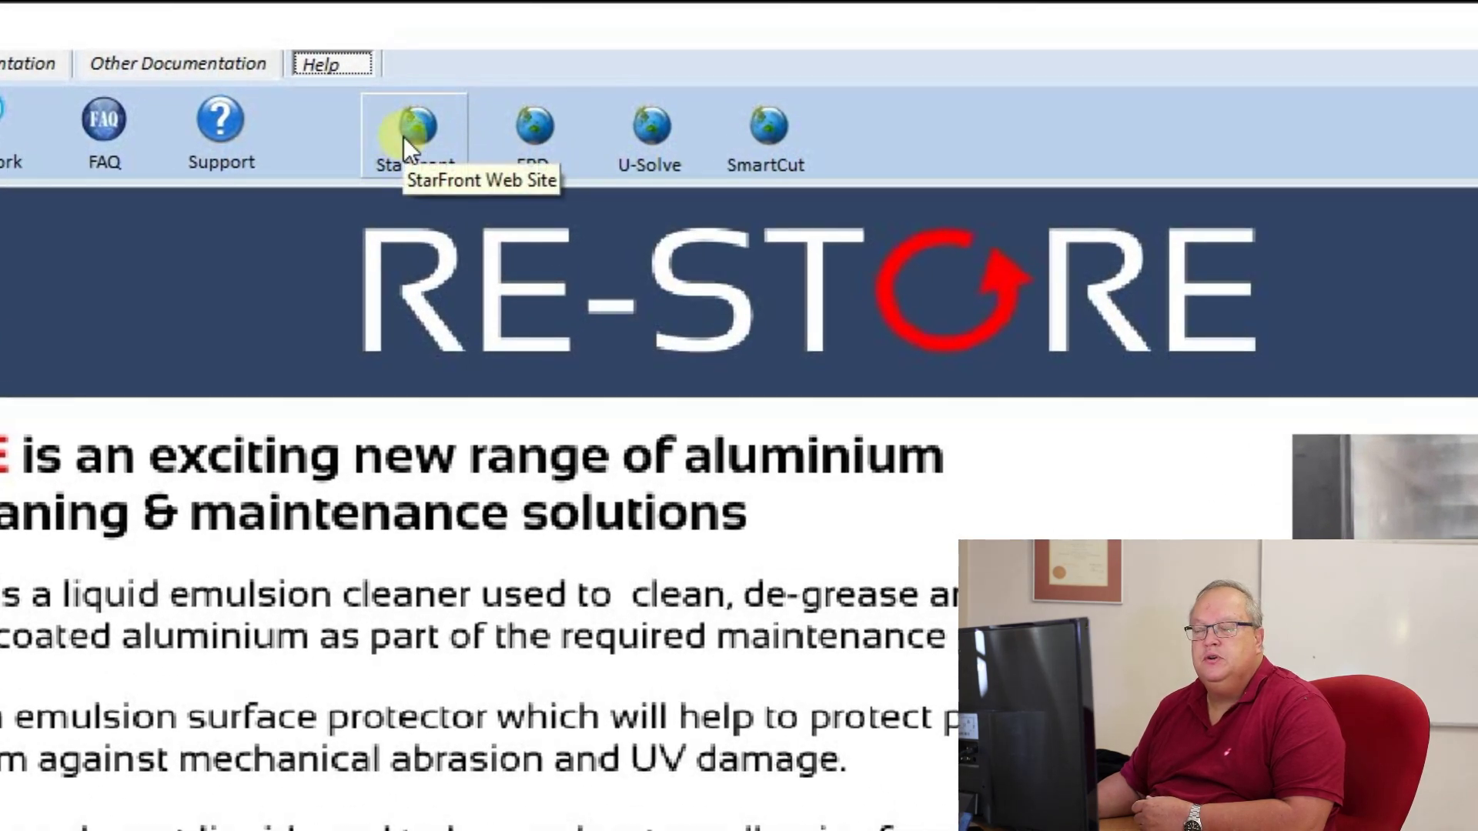
Step: View the linked StarFront, FPD, U-Solve and SmartCut websites, closing each one to return to StarFront
left_click(414, 136)
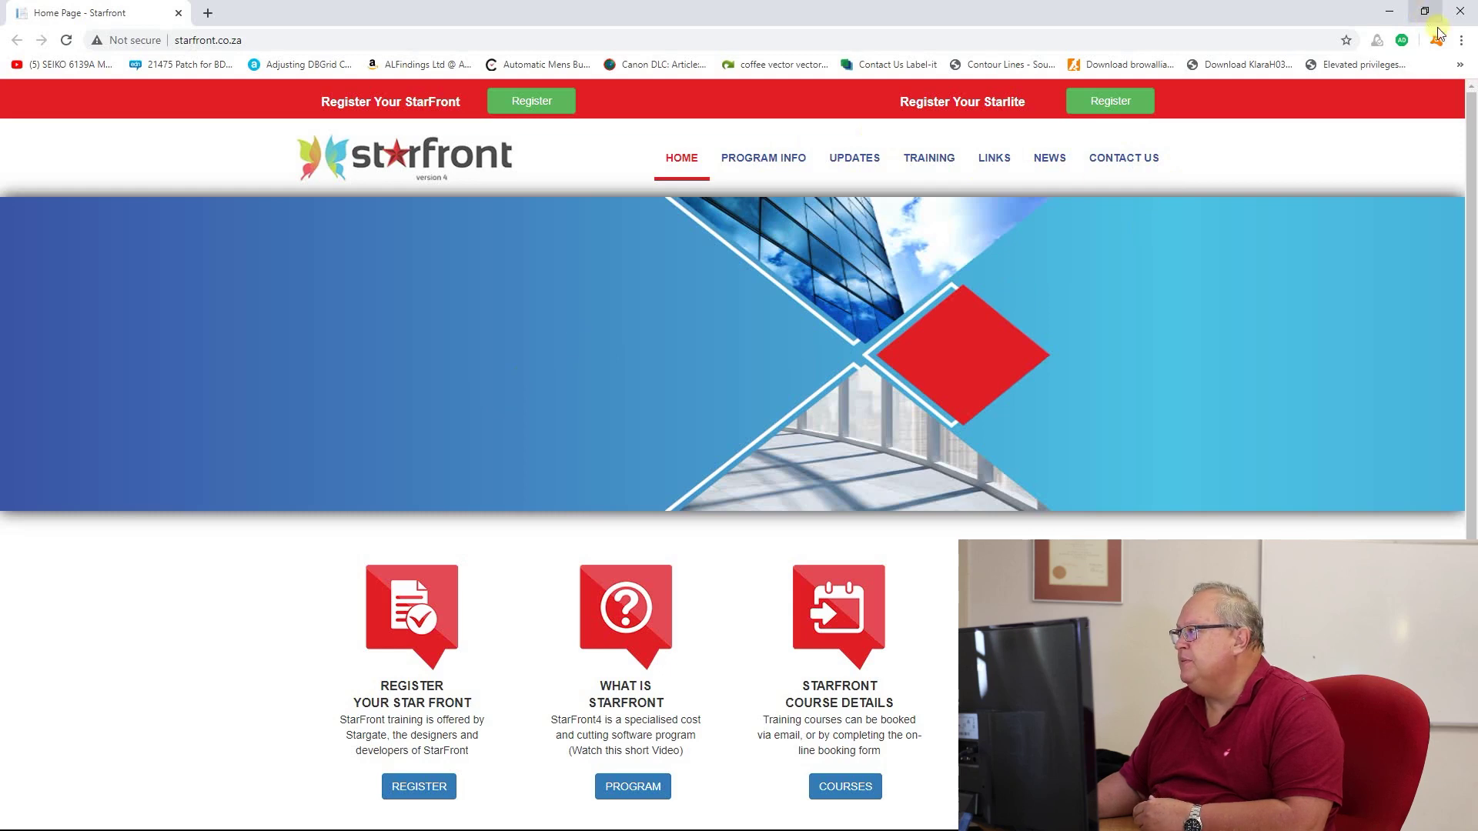
left_click(1463, 14)
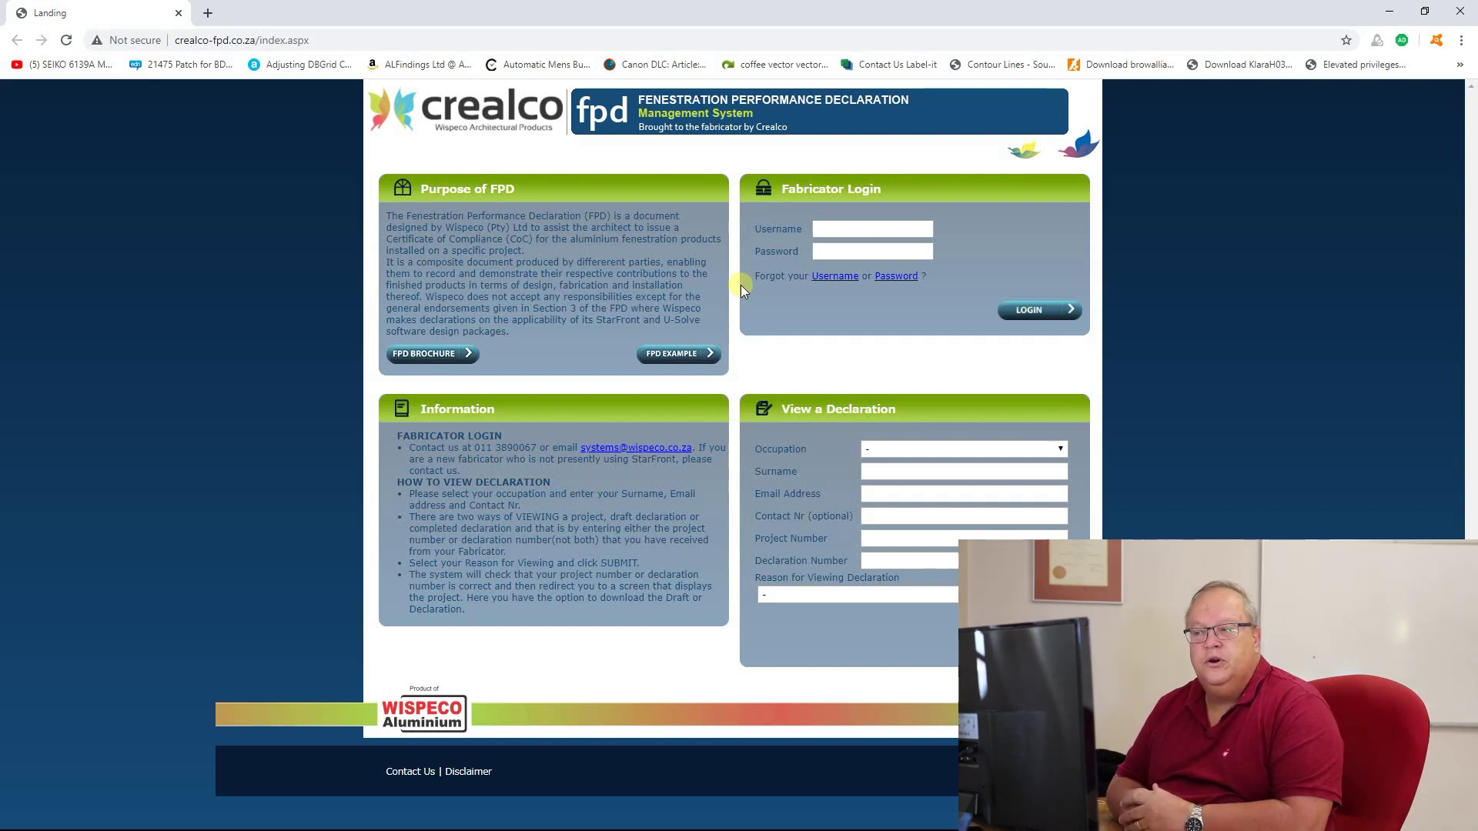
left_click(1461, 11)
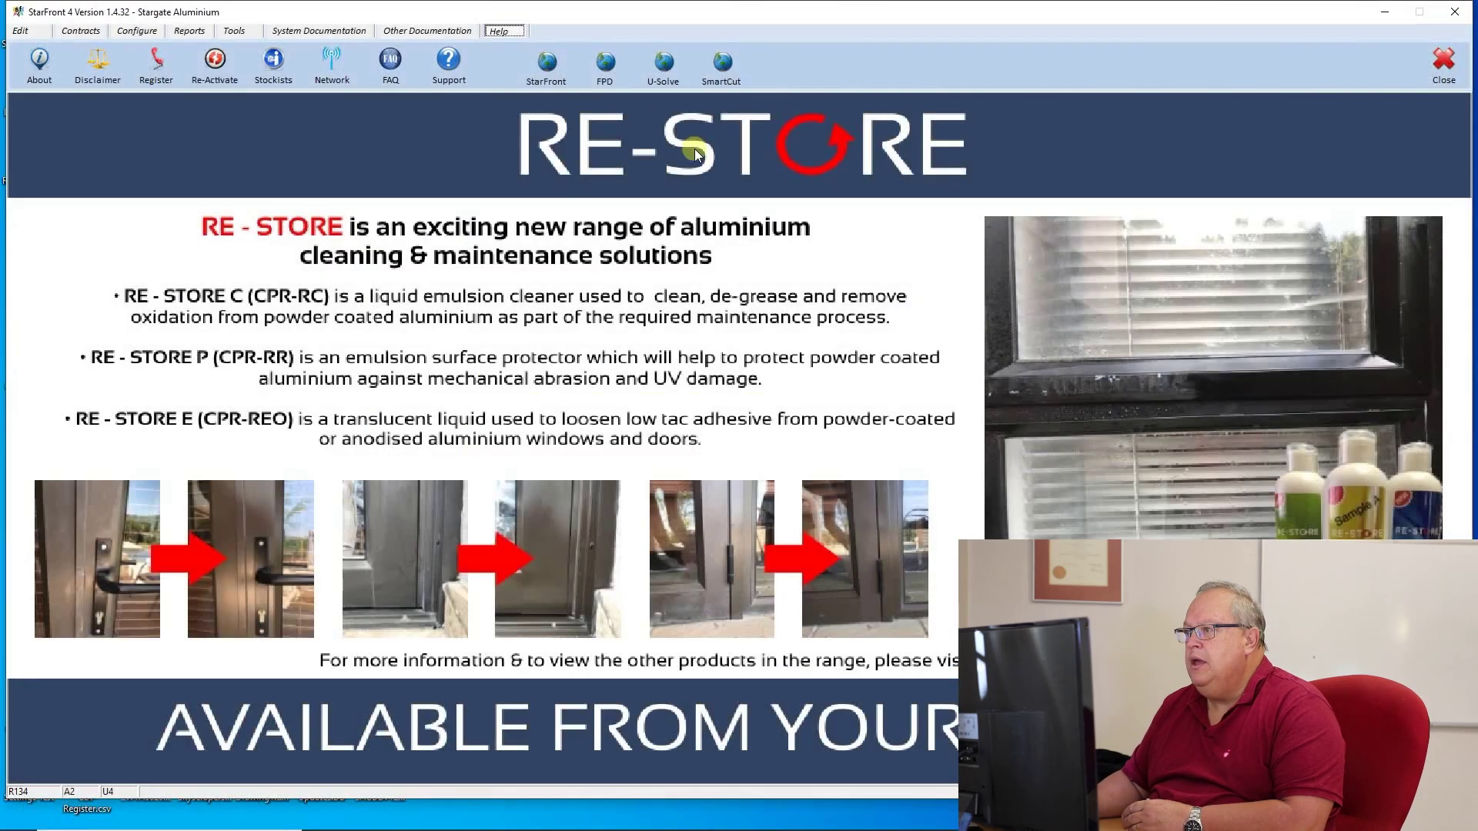
left_click(660, 69)
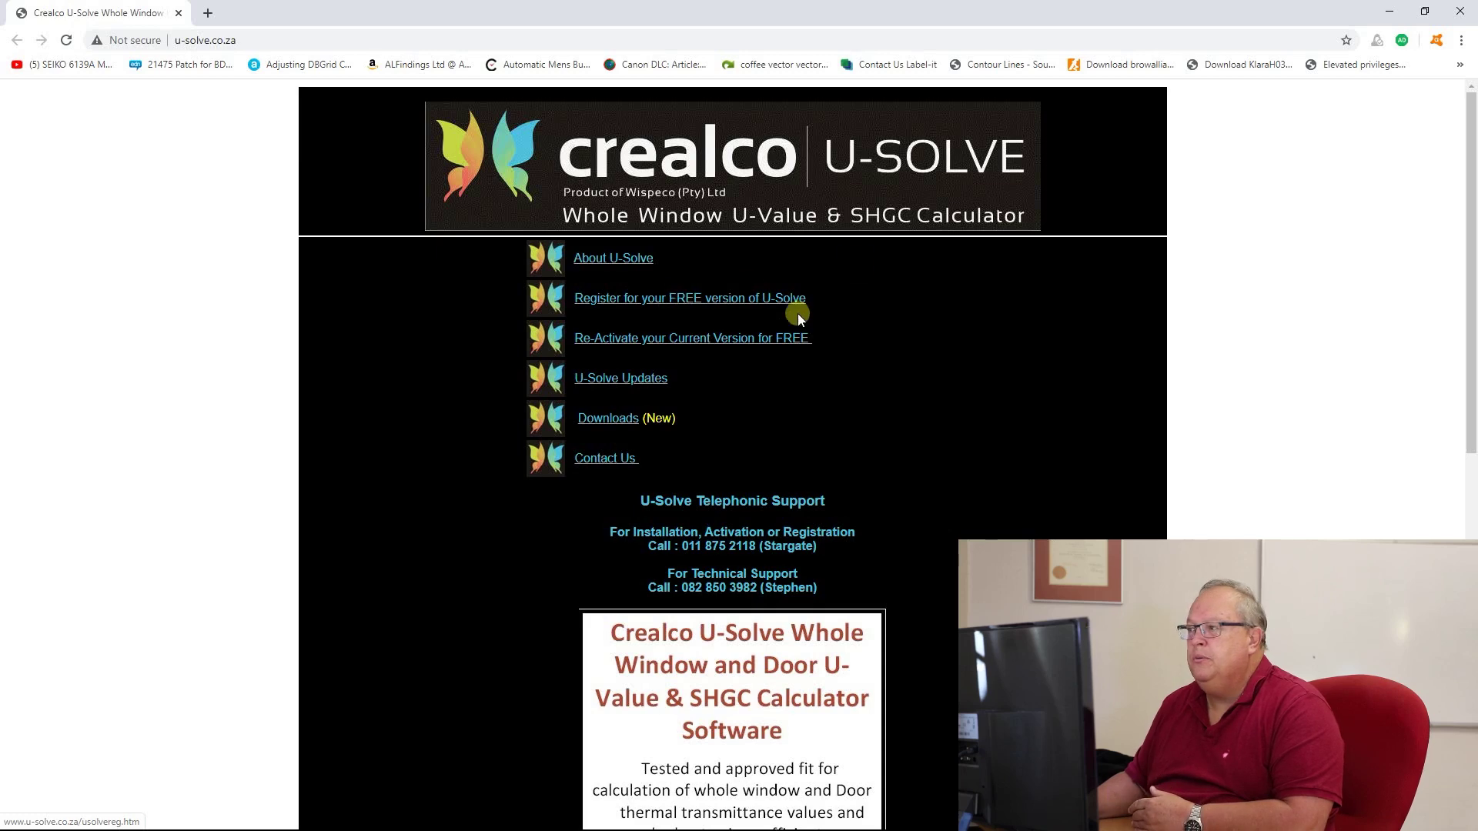
left_click(1459, 11)
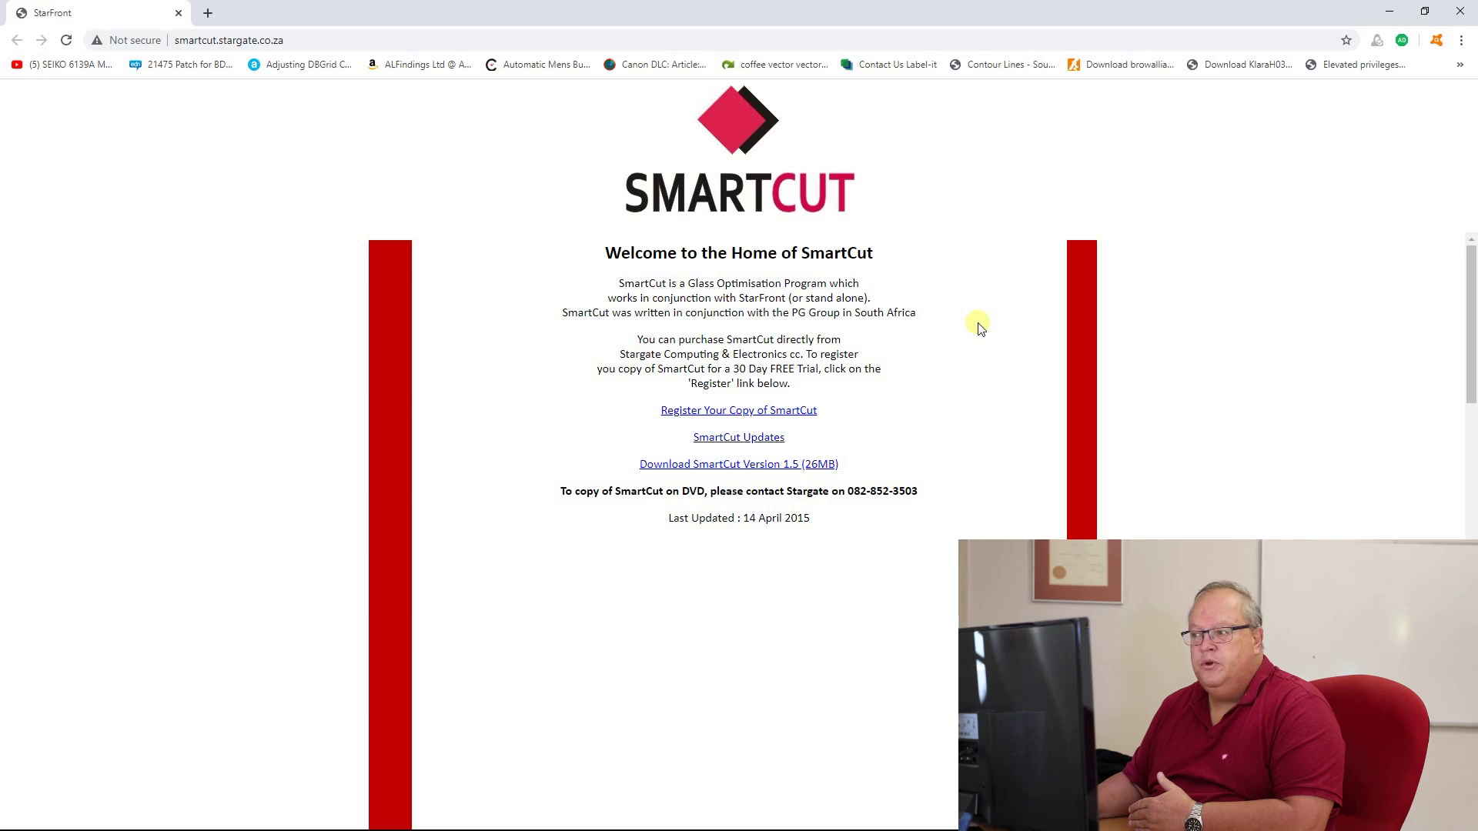
left_click(1459, 11)
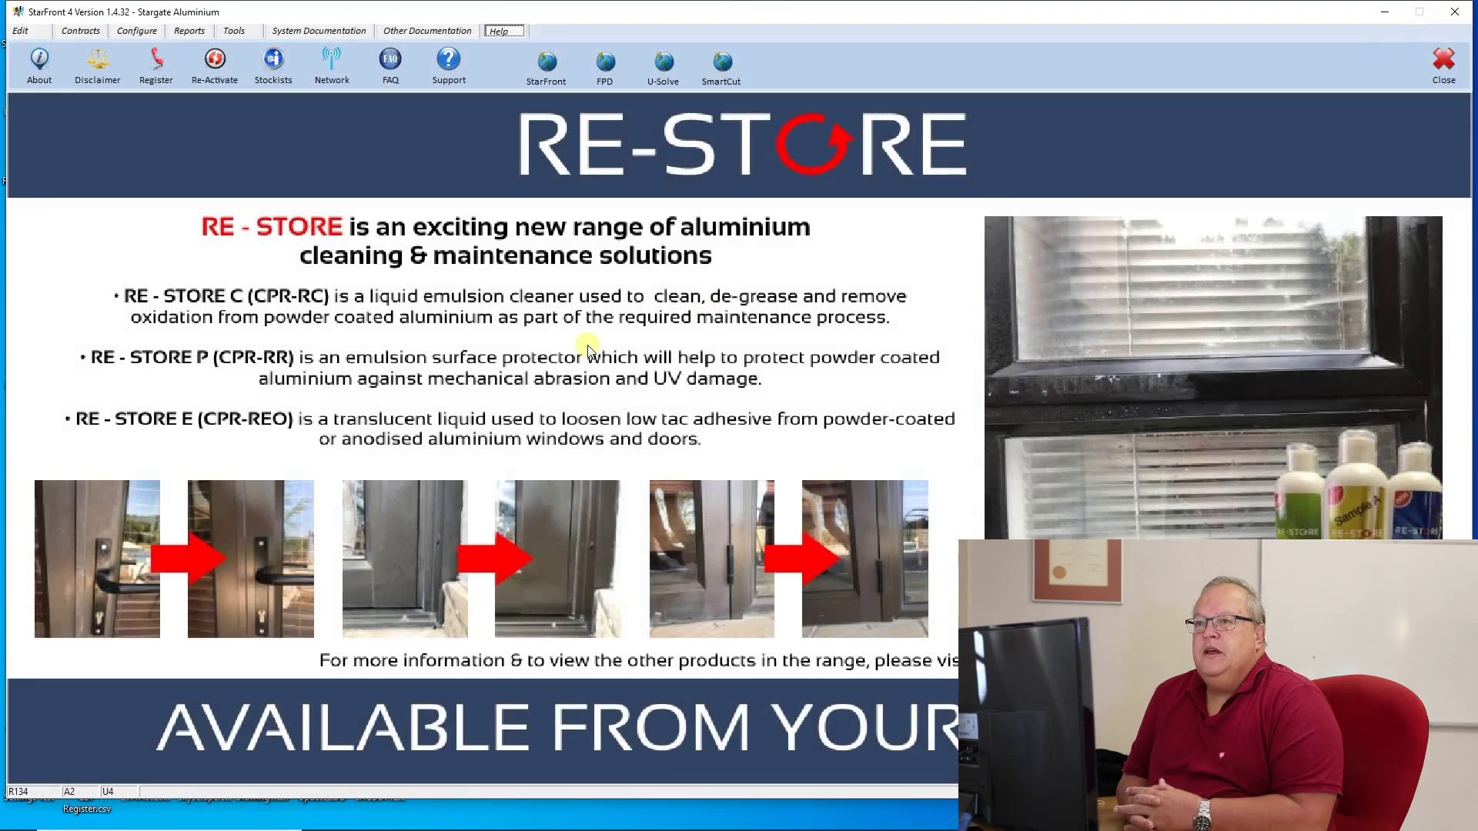